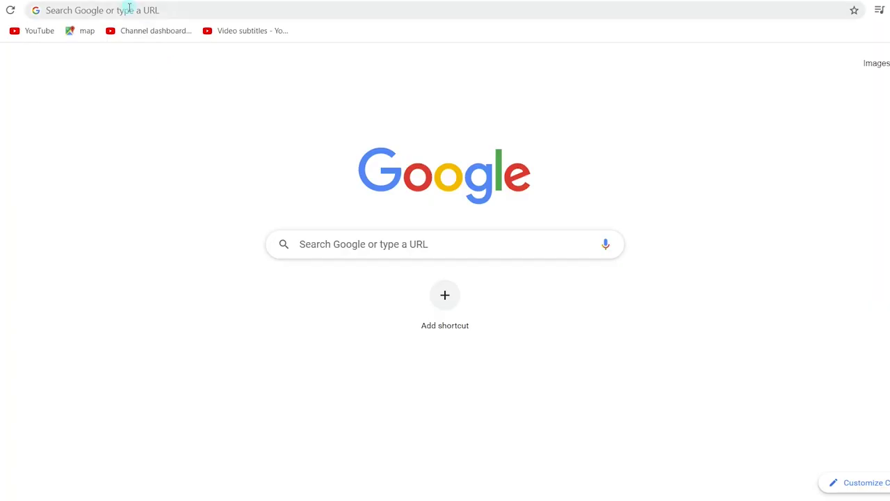
Search 'filmforth', open the ioforth.com site, and install FilmForth from its store page
{"action": "type", "text": "fil"}
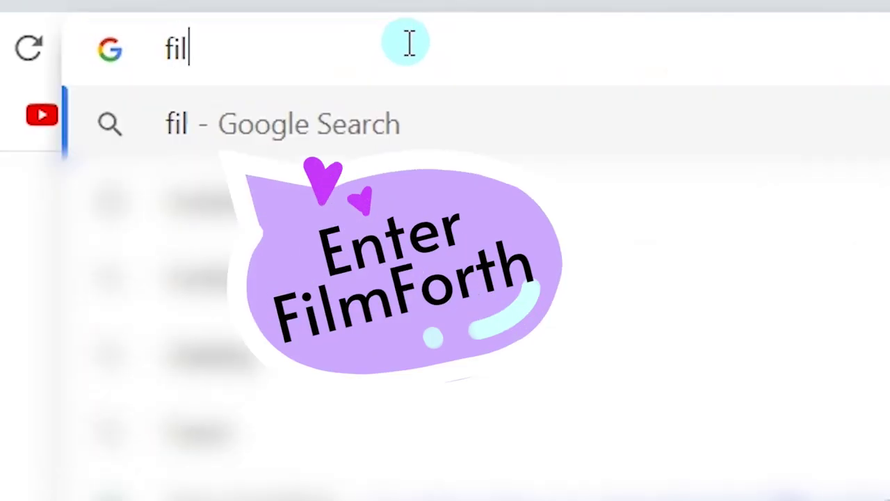
{"action": "type", "text": "mfort"}
{"action": "type", "text": "h"}
{"action": "key", "text": "Return"}
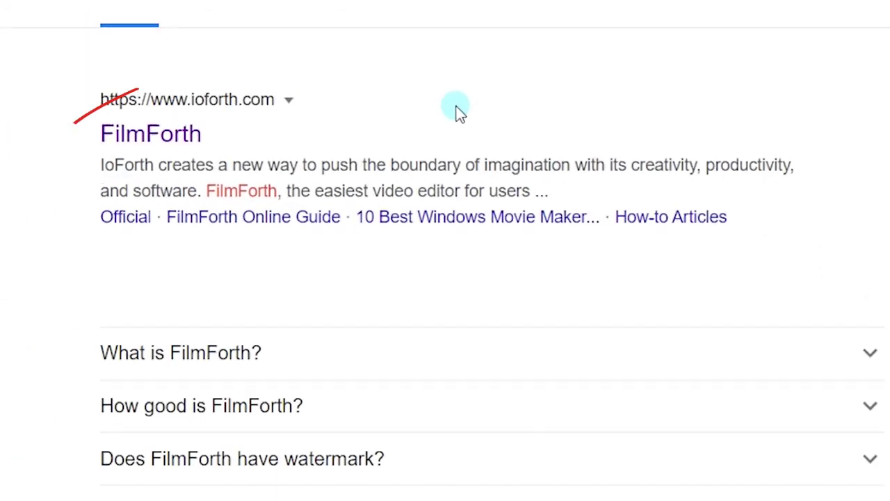
{"action": "left_click", "coordinate": [187, 152]}
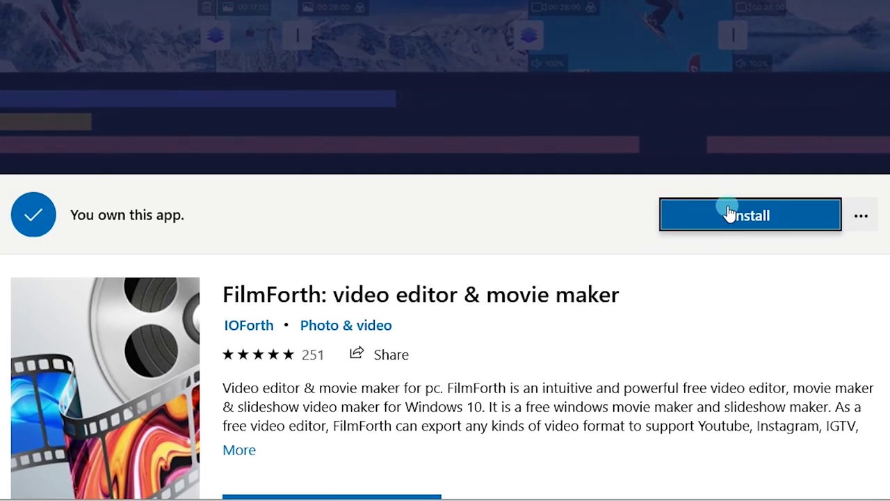
{"action": "left_click", "coordinate": [728, 213]}
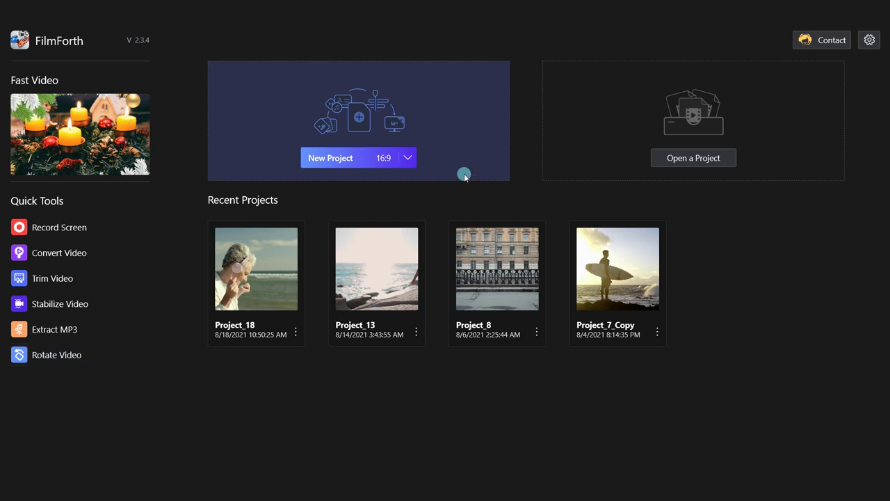
Start a new 16:9 project from the FilmForth start screen
{"action": "left_click", "coordinate": [367, 159]}
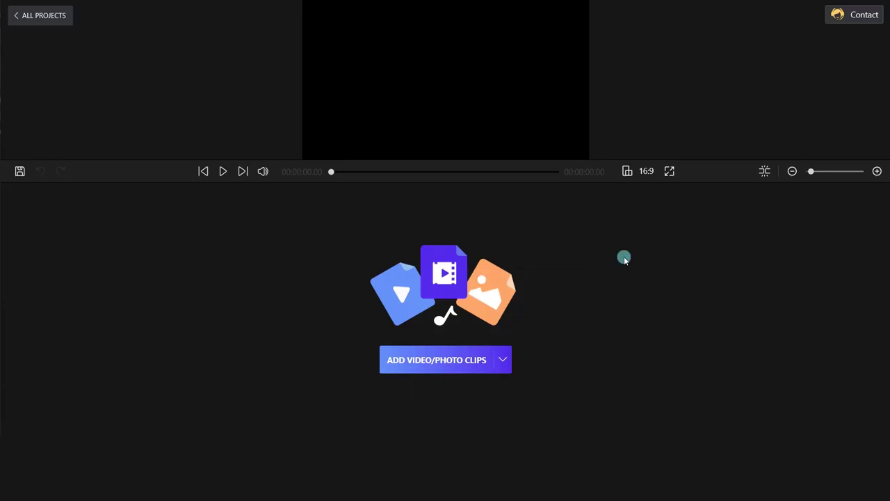
Import the beach clip, check the 16:9 aspect ratio, and move the playhead to 00:00:04.64
{"action": "left_click", "coordinate": [508, 360]}
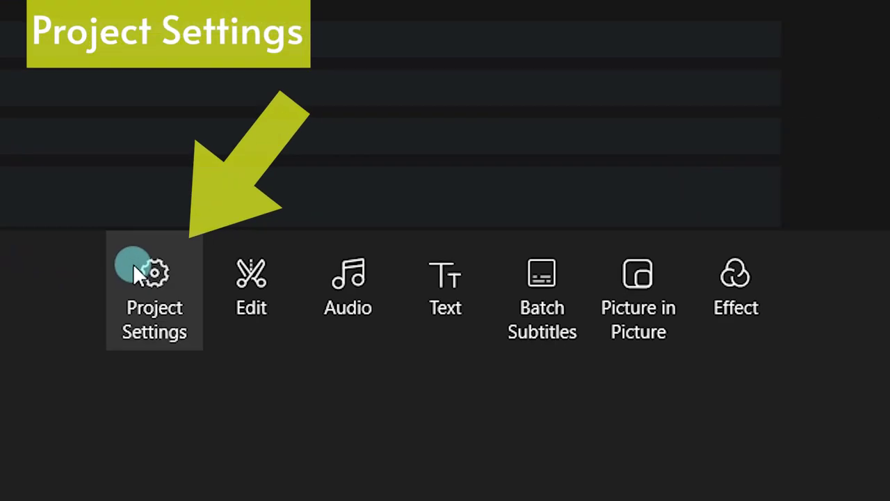
{"action": "left_click", "coordinate": [169, 266]}
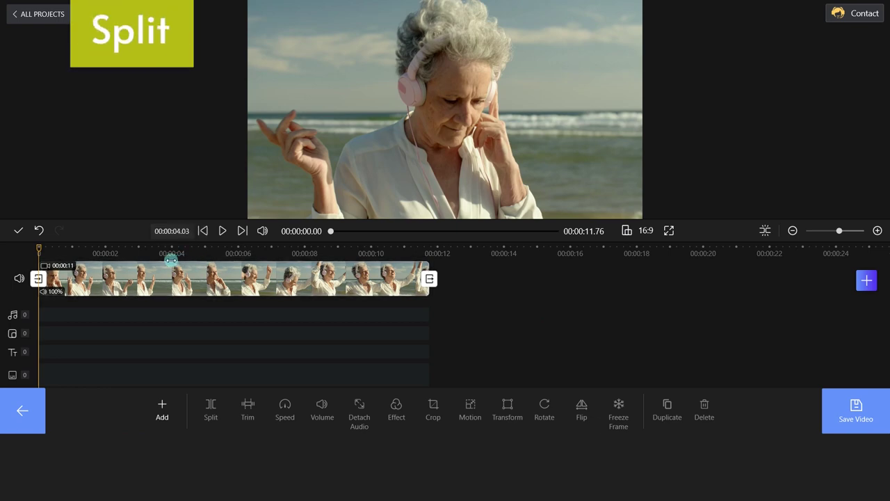
{"action": "left_click_drag", "start_coordinate": [171, 260], "coordinate": [193, 256]}
Split the beach clip at 00:00:04.64 and delete the 7-second part after the cut
{"action": "left_click", "coordinate": [210, 278]}
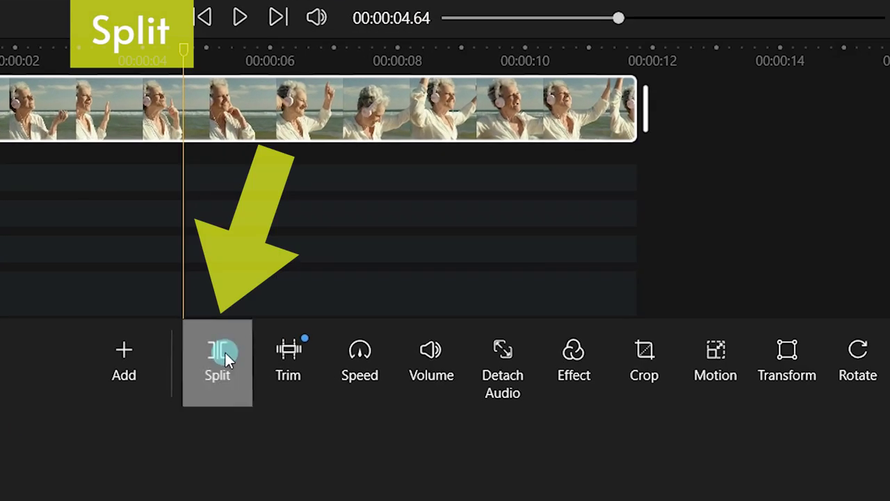
{"action": "left_click", "coordinate": [212, 405]}
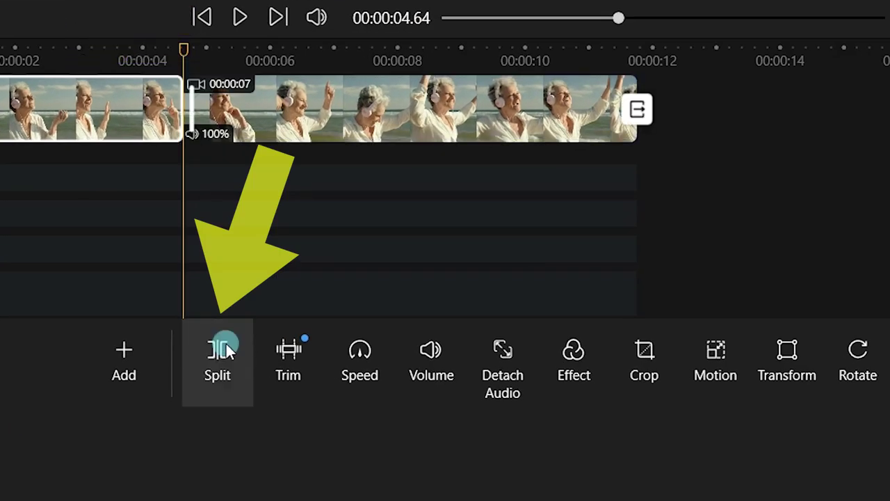
{"action": "left_click", "coordinate": [295, 111]}
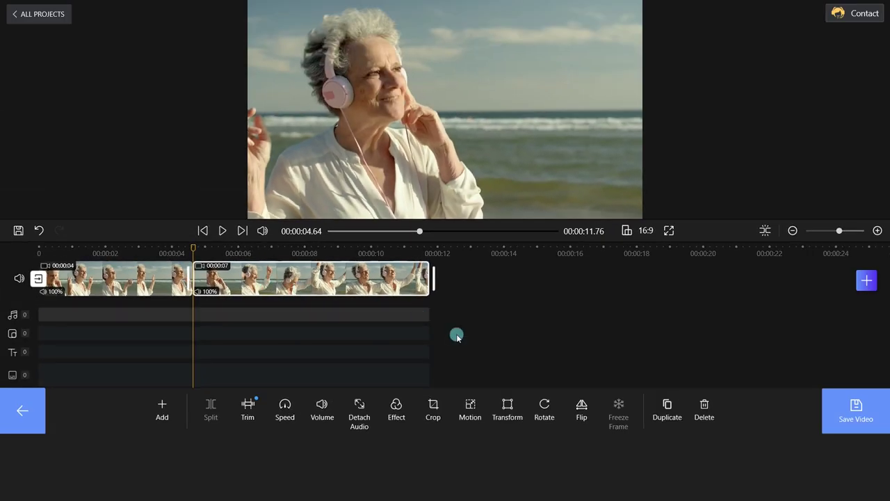
{"action": "left_click", "coordinate": [696, 403]}
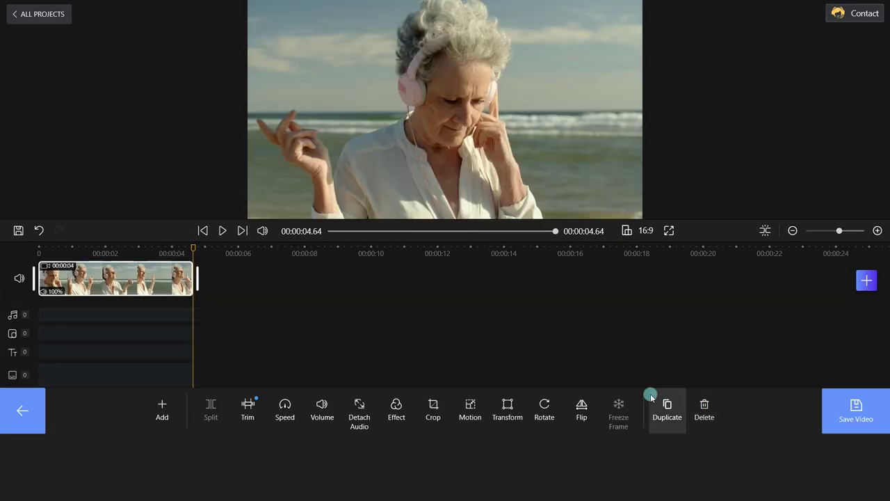
{"action": "left_click_drag", "start_coordinate": [147, 248], "coordinate": [39, 248]}
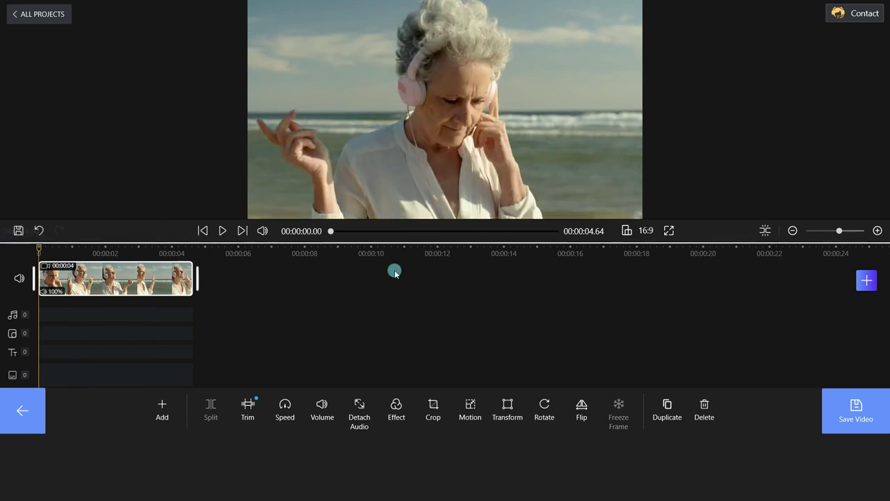
{"action": "left_click_drag", "start_coordinate": [842, 234], "coordinate": [855, 233]}
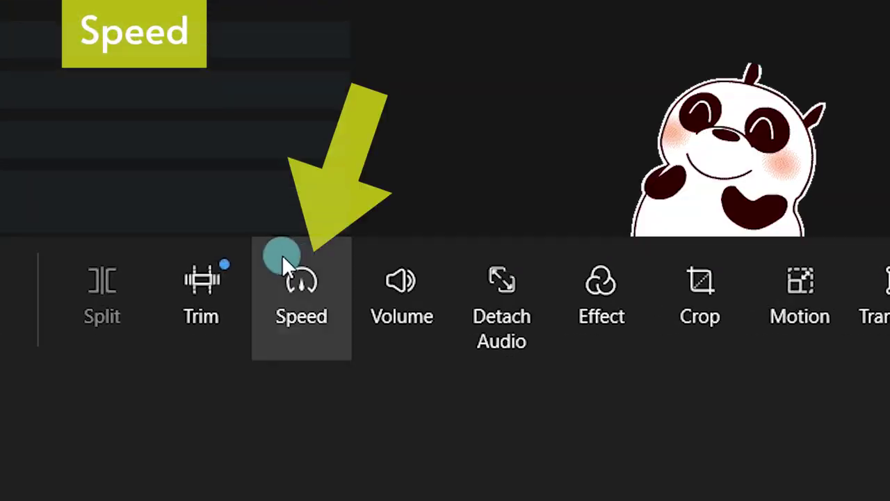
Try slowing the beach clip to 0.75x speed
{"action": "left_click", "coordinate": [282, 405]}
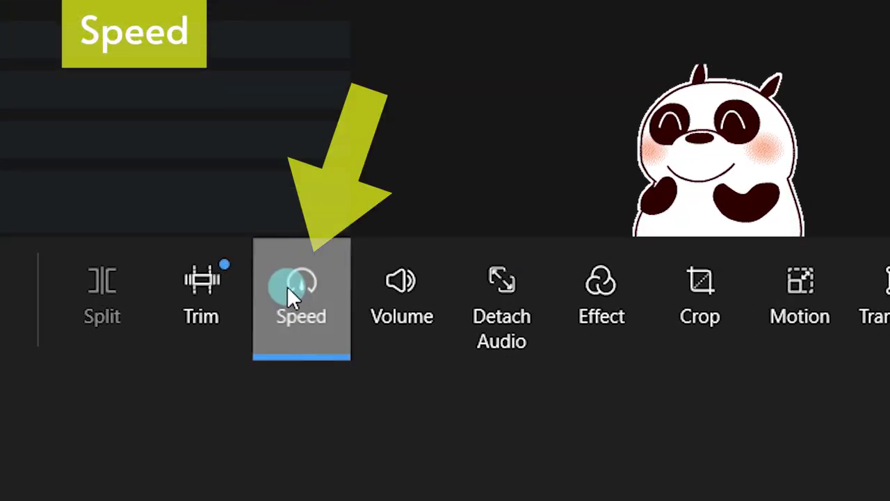
{"action": "left_click_drag", "start_coordinate": [454, 54], "coordinate": [411, 56]}
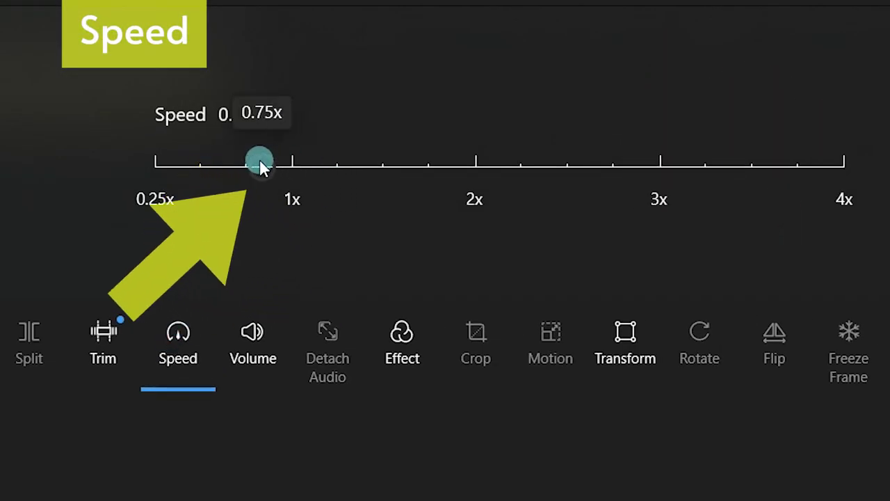
{"action": "left_click_drag", "start_coordinate": [260, 162], "coordinate": [241, 167]}
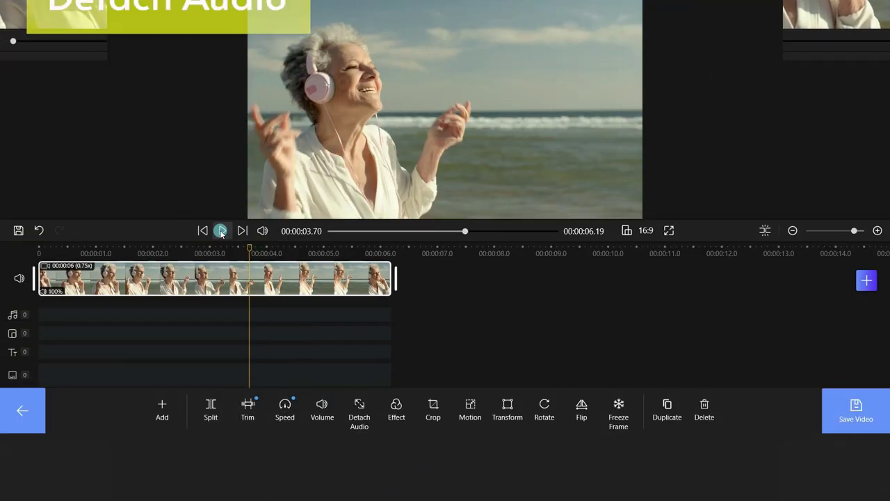
Detach the clip's soundtrack into its own track and delete that audio track
{"action": "left_click", "coordinate": [359, 409]}
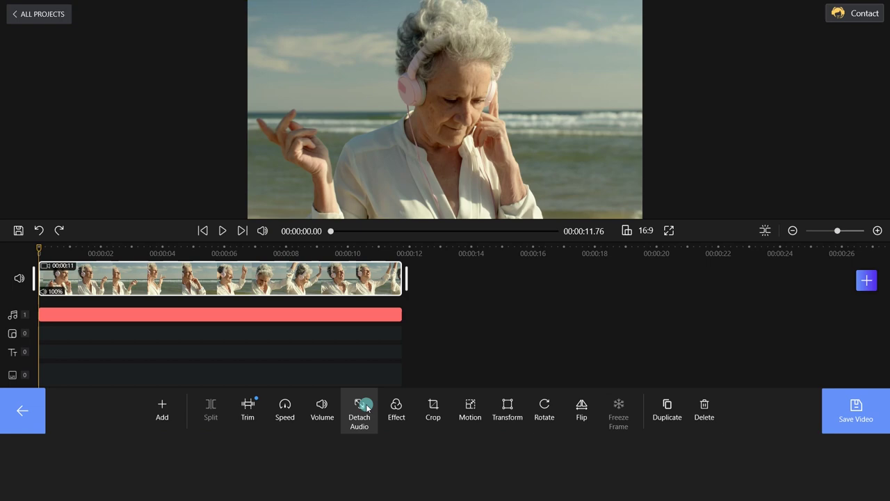
{"action": "left_click", "coordinate": [353, 320]}
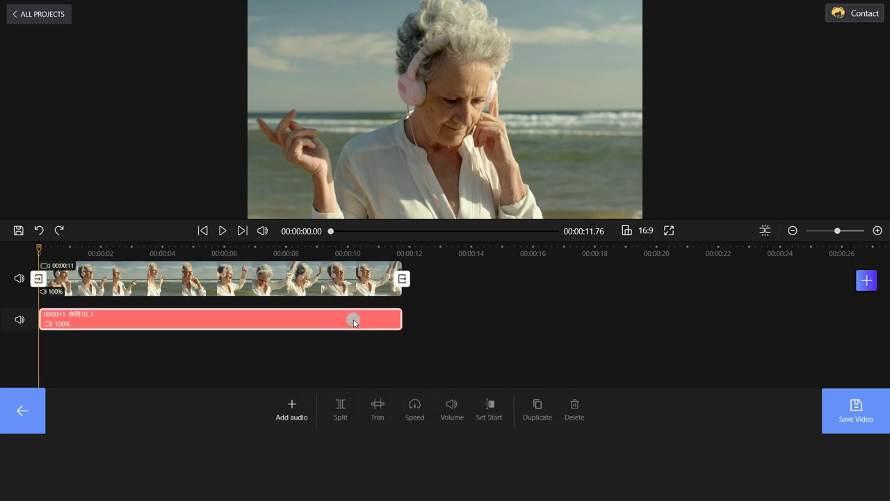
{"action": "left_click", "coordinate": [574, 406]}
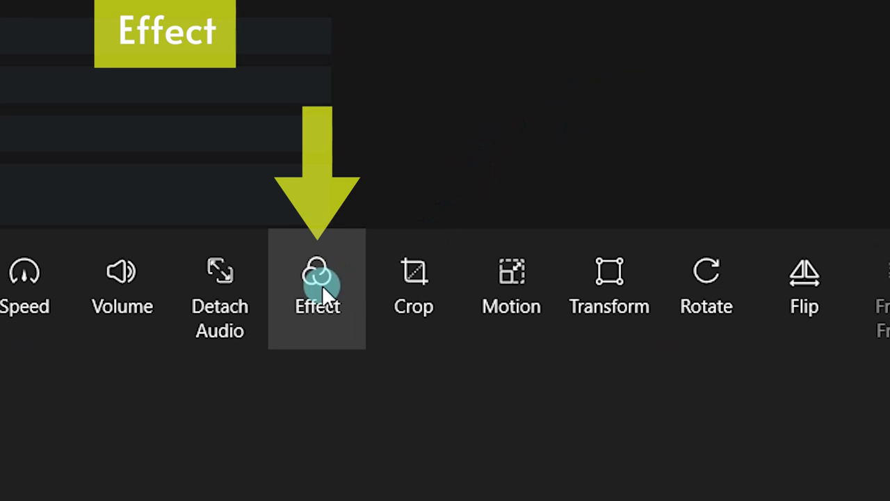
{"action": "left_click", "coordinate": [341, 356]}
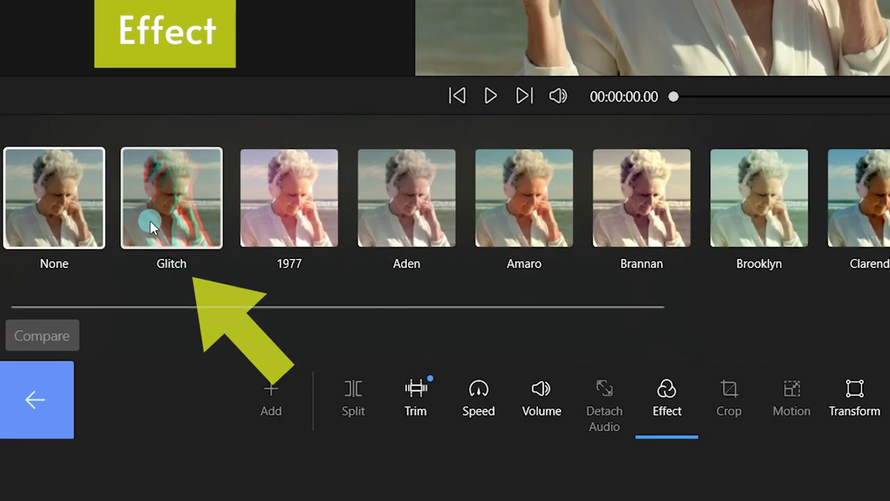
Apply the Glitch filter to the beach clip and play it back to preview
{"action": "left_click", "coordinate": [149, 220]}
{"action": "left_click", "coordinate": [38, 402]}
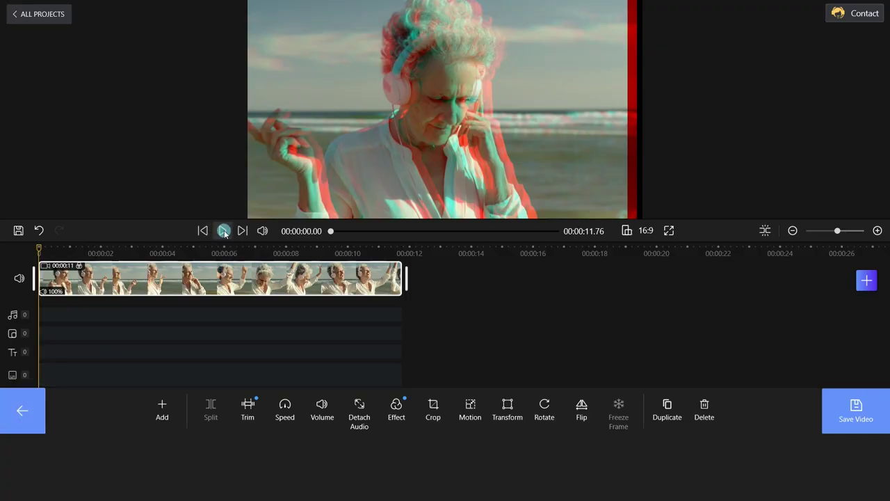
{"action": "left_click", "coordinate": [223, 231]}
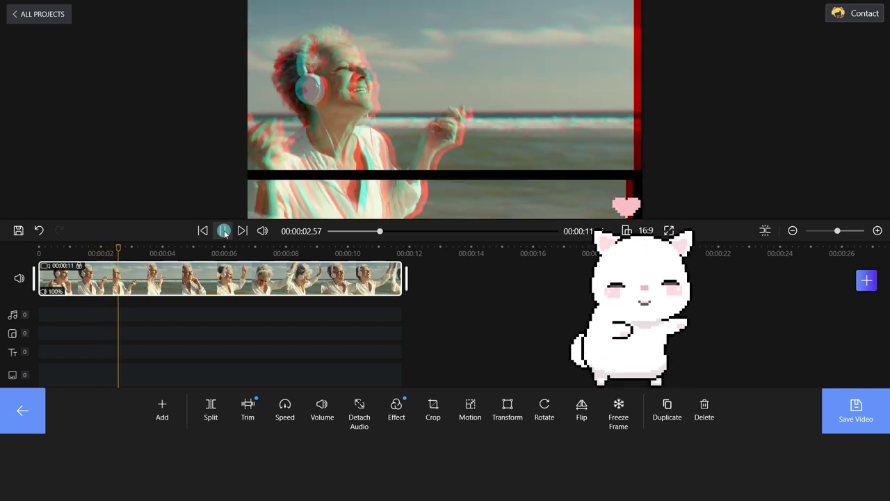
{"action": "left_click", "coordinate": [223, 231]}
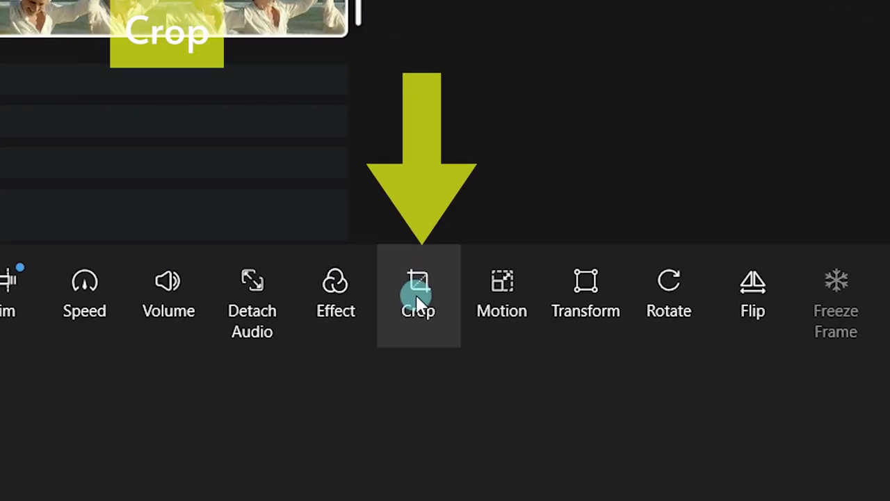
Crop the beach clip to a 1171×658 area at 16:9, shifted up and right
{"action": "left_click", "coordinate": [432, 410]}
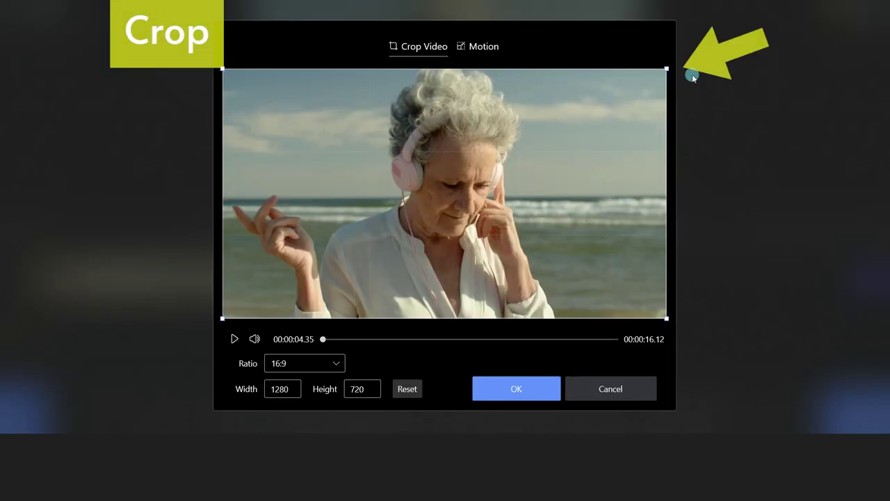
{"action": "left_click_drag", "start_coordinate": [664, 71], "coordinate": [630, 87]}
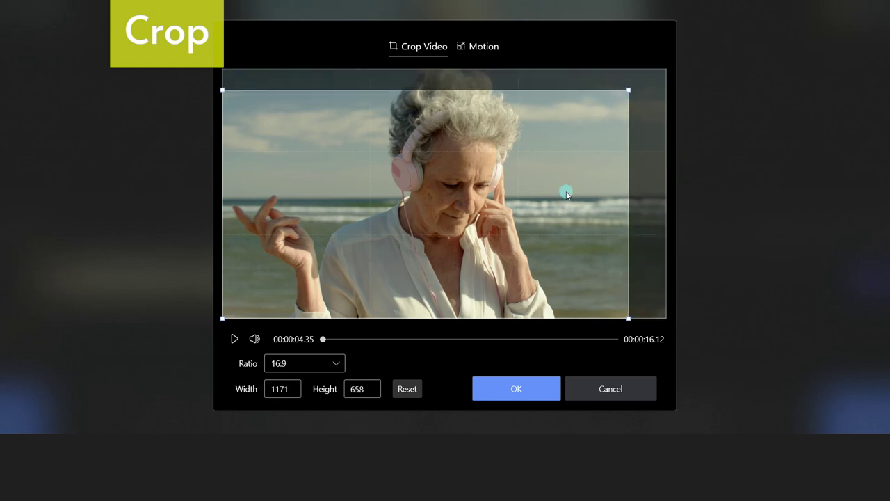
{"action": "left_click_drag", "start_coordinate": [564, 192], "coordinate": [554, 178]}
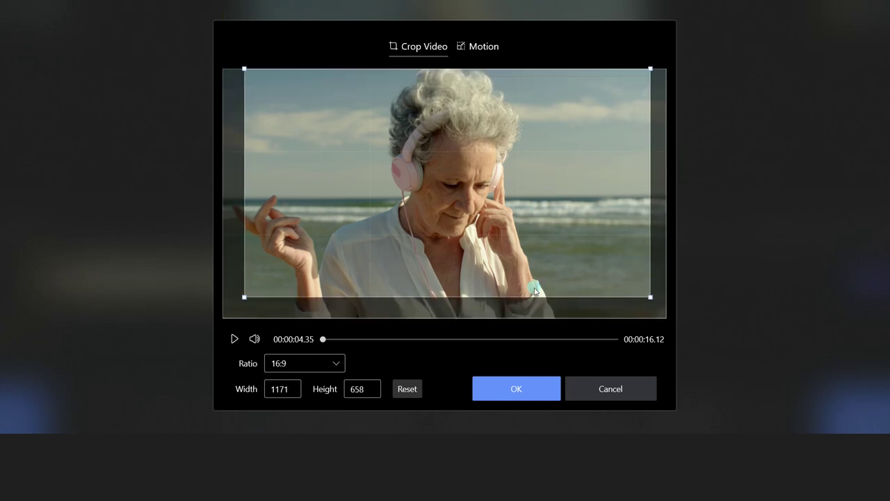
{"action": "left_click", "coordinate": [529, 389]}
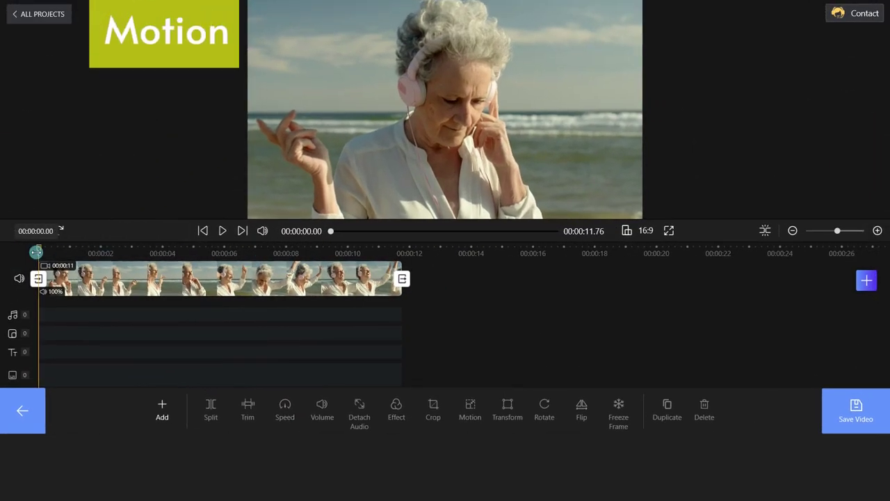
{"action": "left_click_drag", "start_coordinate": [36, 252], "coordinate": [98, 253]}
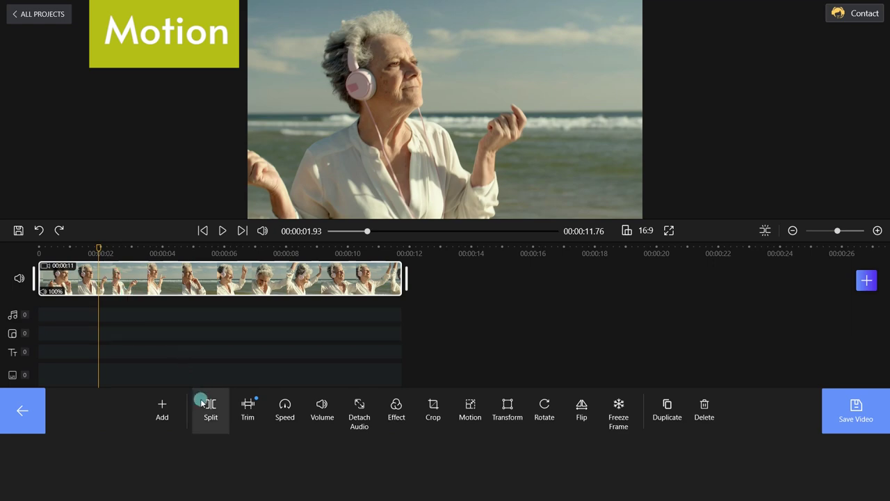
Set the motion effect's Start frame to a small box on the woman's face
{"action": "left_click_drag", "start_coordinate": [97, 278], "coordinate": [35, 278]}
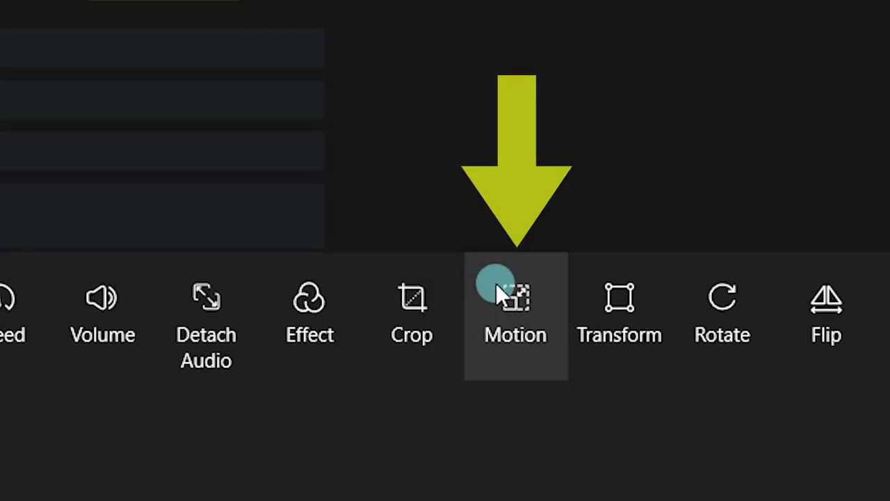
{"action": "left_click", "coordinate": [496, 288]}
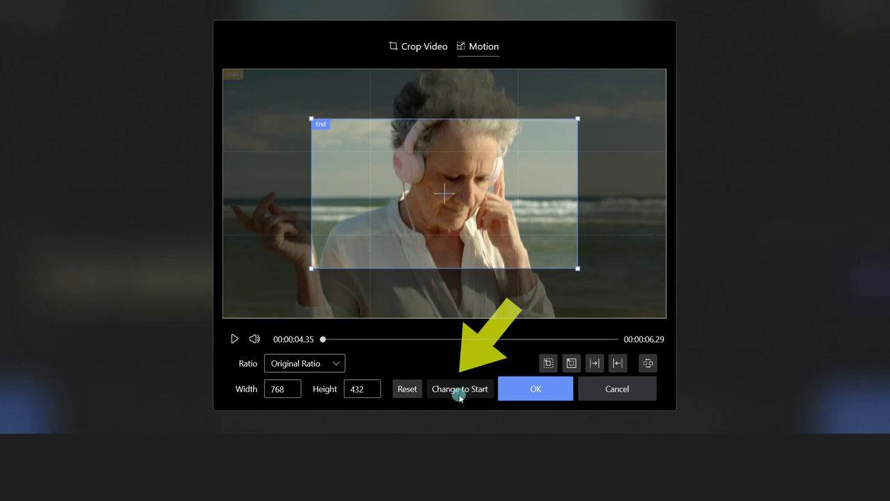
{"action": "left_click", "coordinate": [459, 391]}
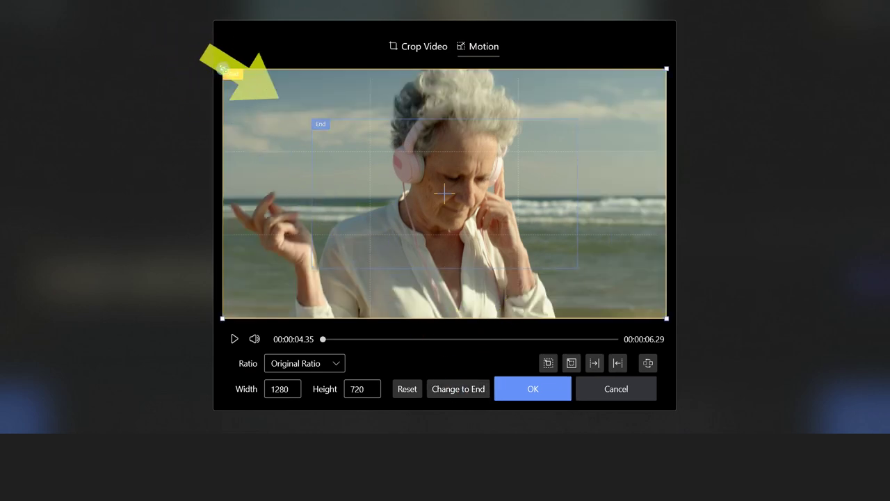
{"action": "left_click_drag", "start_coordinate": [222, 68], "coordinate": [461, 239]}
{"action": "left_click_drag", "start_coordinate": [552, 280], "coordinate": [429, 199]}
{"action": "left_click_drag", "start_coordinate": [375, 142], "coordinate": [223, 69]}
Stretch the motion End frame to the full picture, apply it, and preview playback
{"action": "left_click", "coordinate": [459, 389]}
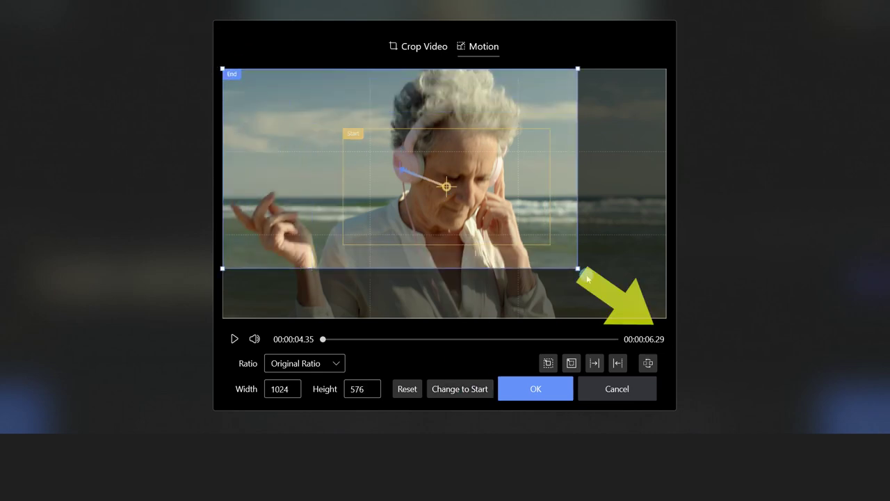
{"action": "left_click_drag", "start_coordinate": [580, 268], "coordinate": [666, 319]}
{"action": "left_click", "coordinate": [536, 388]}
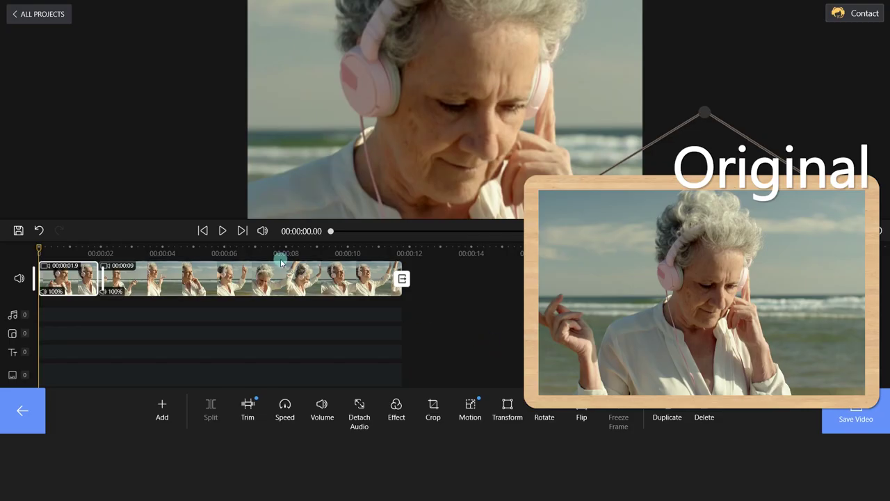
{"action": "left_click", "coordinate": [224, 230]}
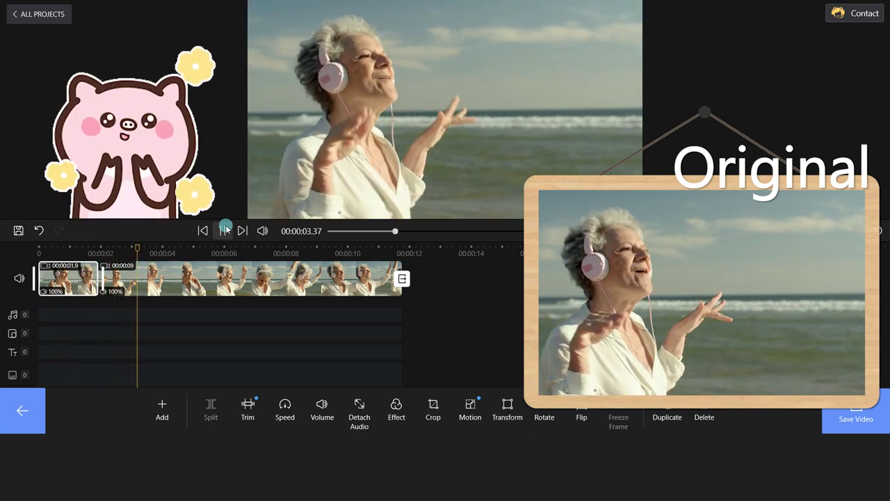
{"action": "left_click", "coordinate": [224, 230]}
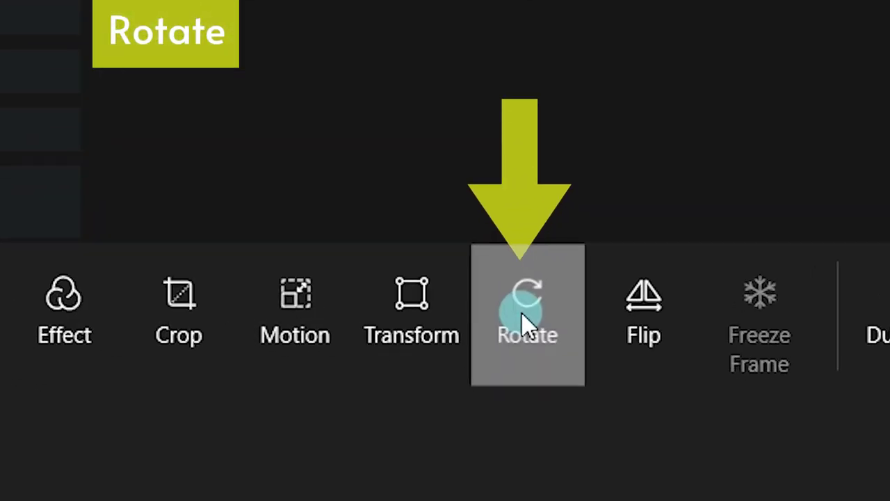
Rotate the clip through quarter turns until it is upright again
{"action": "left_click", "coordinate": [542, 411]}
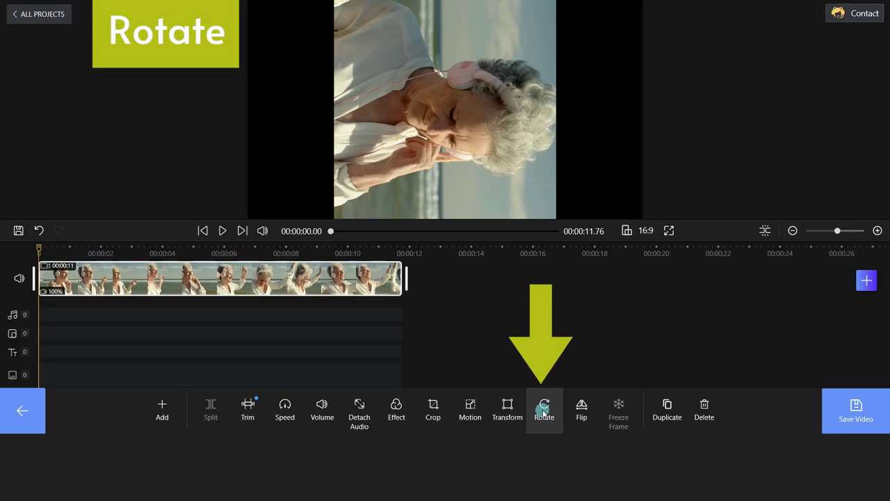
{"action": "left_click", "coordinate": [527, 305]}
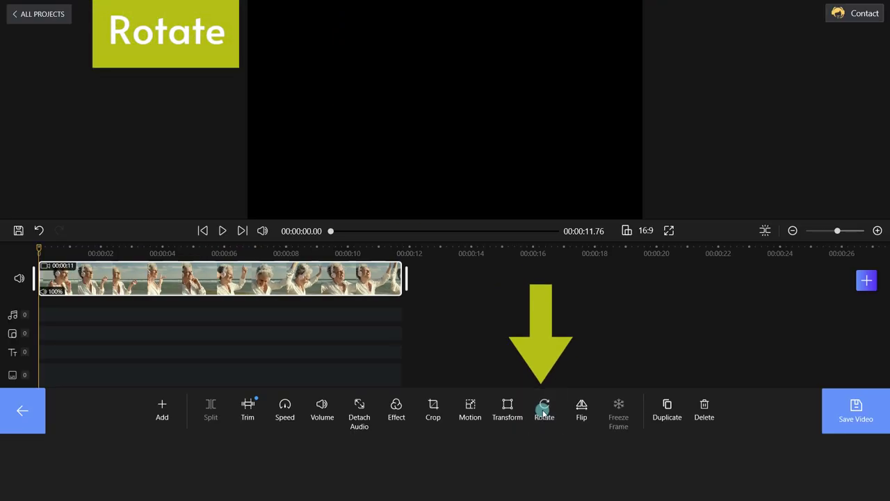
{"action": "left_click", "coordinate": [544, 411]}
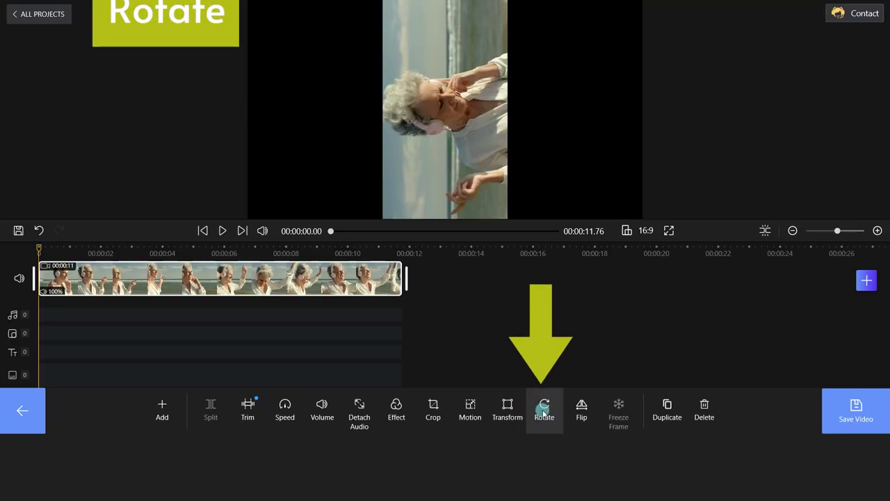
{"action": "left_click", "coordinate": [544, 412]}
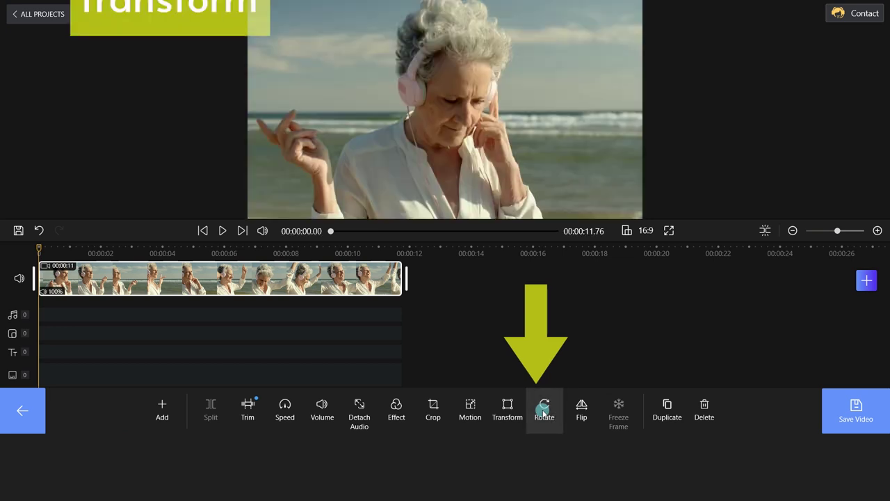
Enlarge the clip slightly and move it to X 139.867, Y 91.655 in Transform
{"action": "left_click", "coordinate": [508, 408]}
{"action": "left_click_drag", "start_coordinate": [293, 342], "coordinate": [579, 344]}
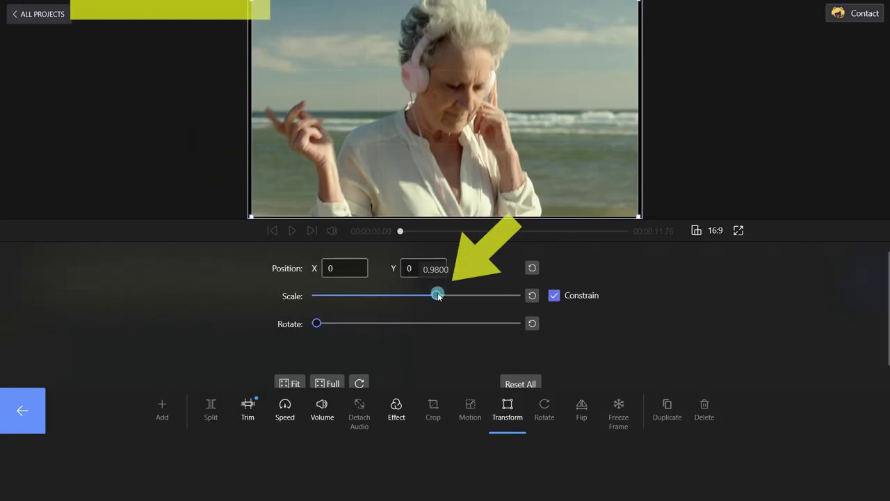
{"action": "left_click_drag", "start_coordinate": [436, 296], "coordinate": [445, 296]}
{"action": "left_click_drag", "start_coordinate": [464, 157], "coordinate": [504, 182]}
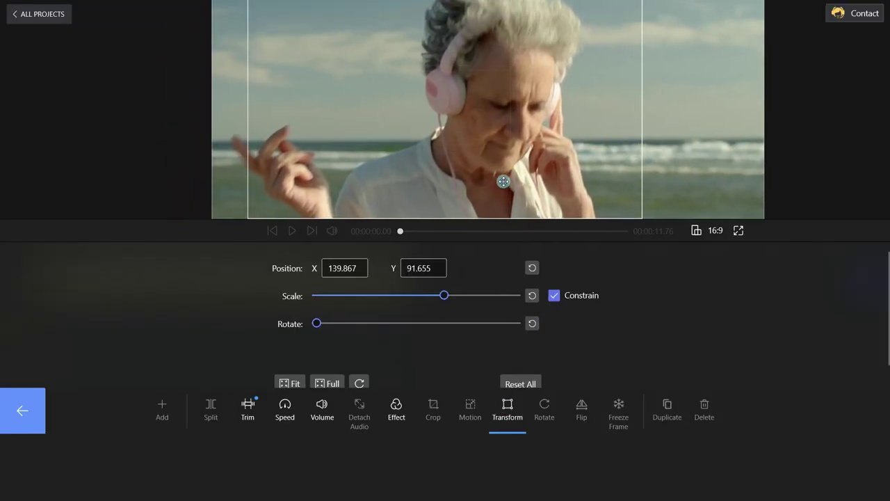
{"action": "left_click", "coordinate": [21, 412]}
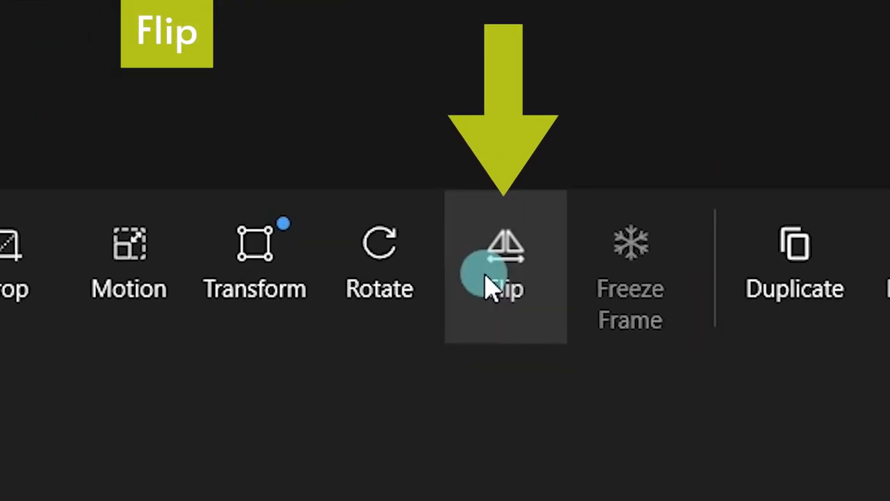
Flip the clip horizontally and add a 3-second freeze frame at about 00:00:11.40
{"action": "left_click", "coordinate": [490, 285]}
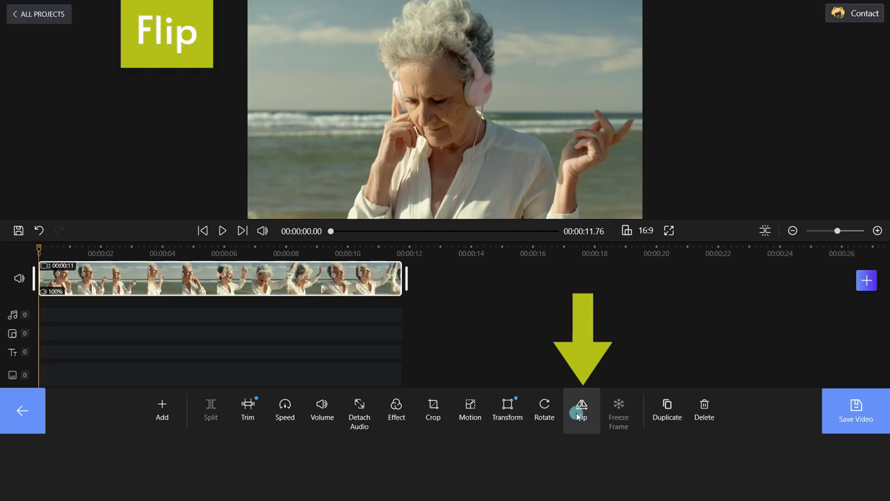
{"action": "left_click", "coordinate": [220, 233]}
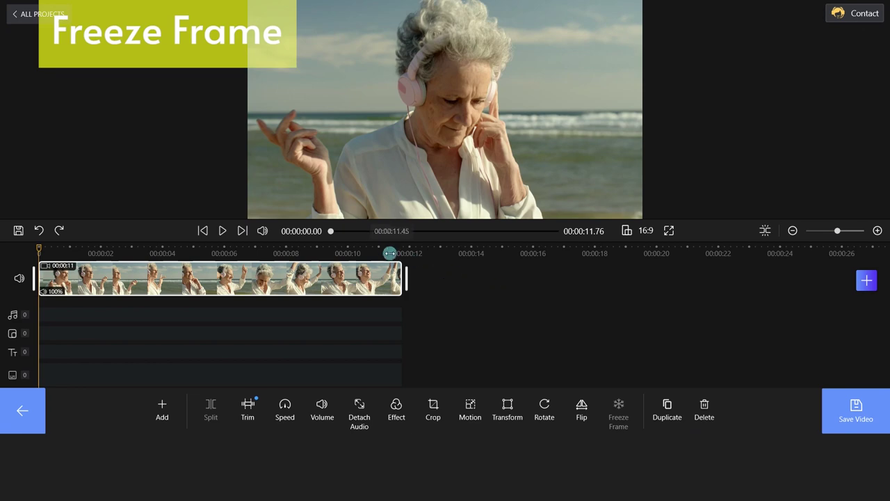
{"action": "left_click_drag", "start_coordinate": [390, 253], "coordinate": [391, 253]}
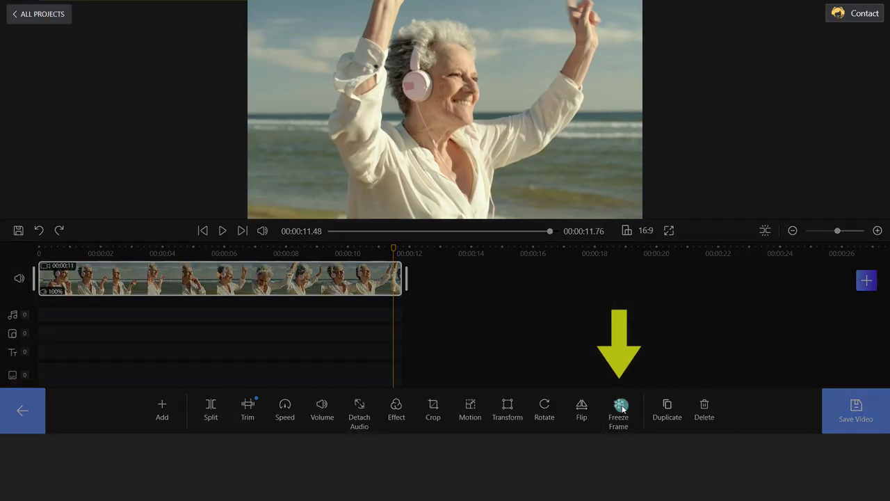
{"action": "left_click", "coordinate": [502, 300]}
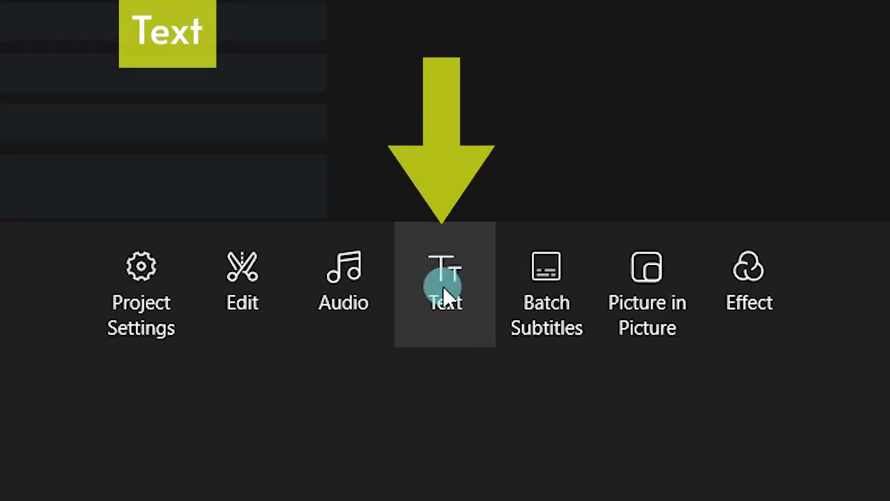
Add a new text element and replace its placeholder with 'Music'
{"action": "left_click", "coordinate": [442, 411]}
{"action": "left_click", "coordinate": [222, 275]}
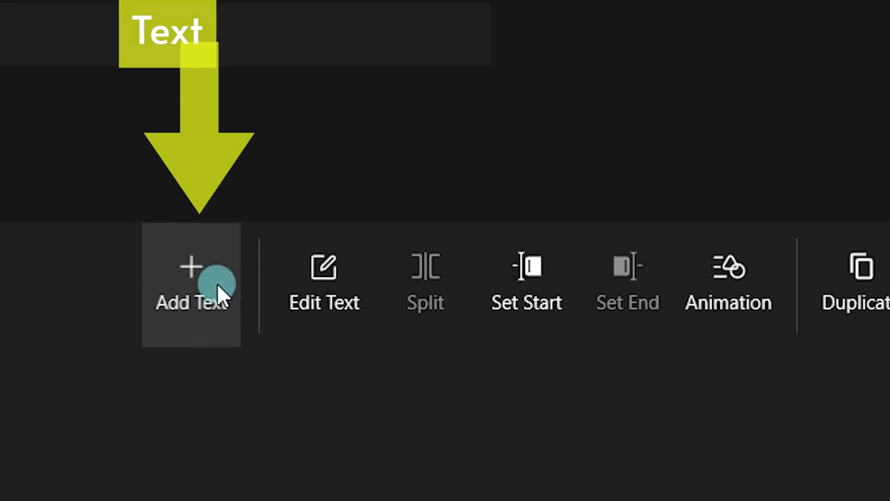
{"action": "left_click", "coordinate": [314, 270]}
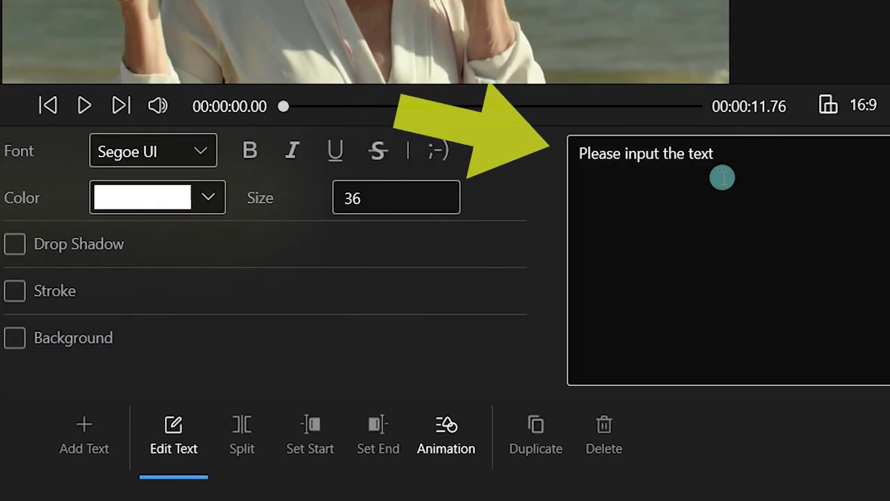
{"action": "left_click_drag", "start_coordinate": [722, 178], "coordinate": [552, 150]}
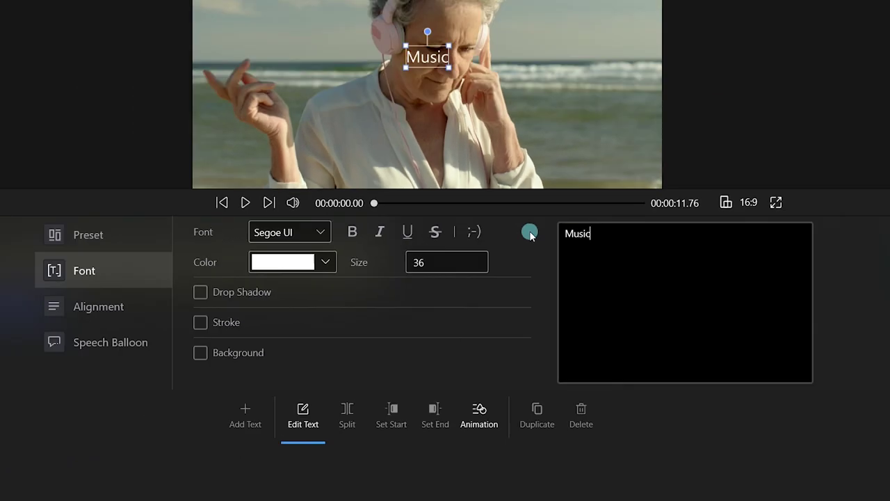
Set the Music text to Segoe Script at size 100 and enlarge it over the woman's head
{"action": "left_click", "coordinate": [401, 195]}
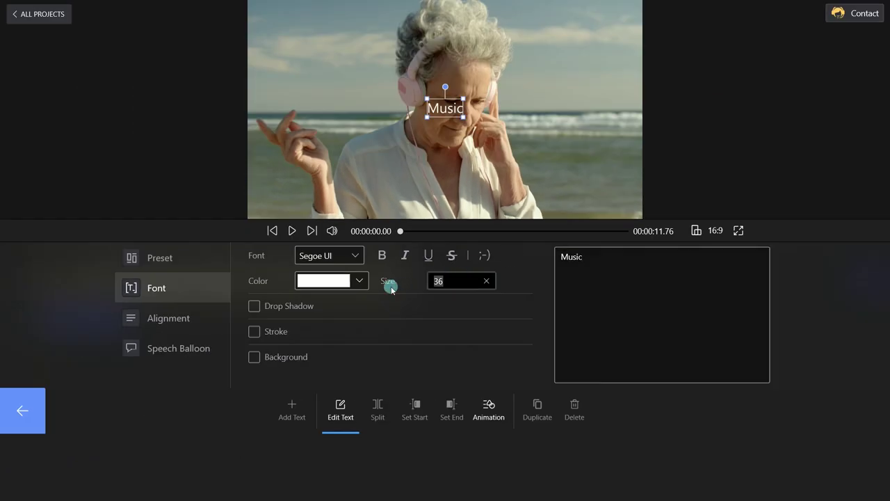
{"action": "left_click", "coordinate": [354, 262]}
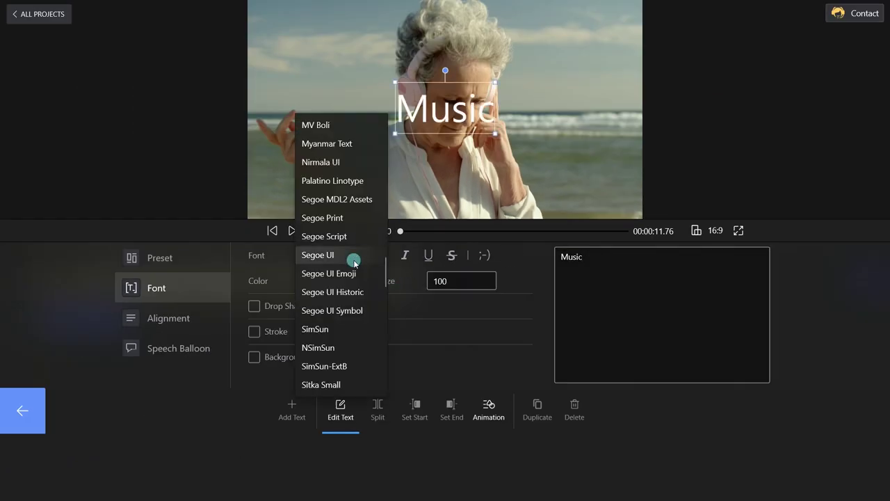
{"action": "left_click", "coordinate": [351, 239]}
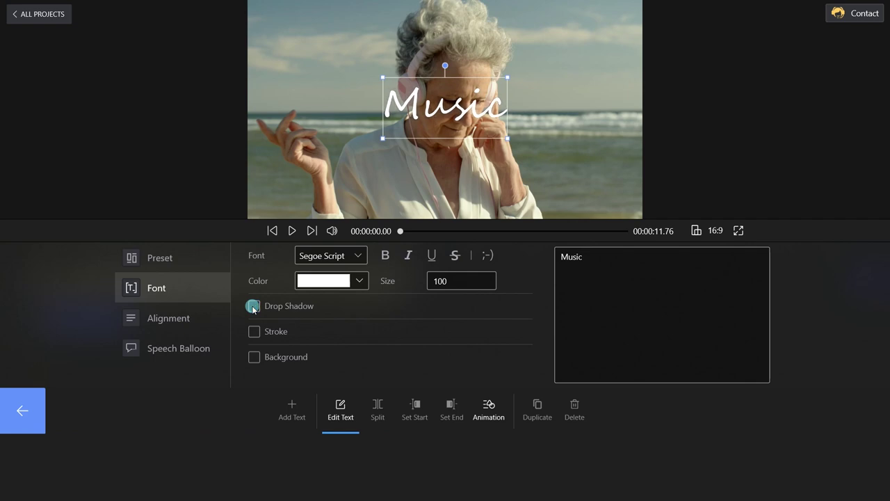
{"action": "left_click", "coordinate": [28, 409]}
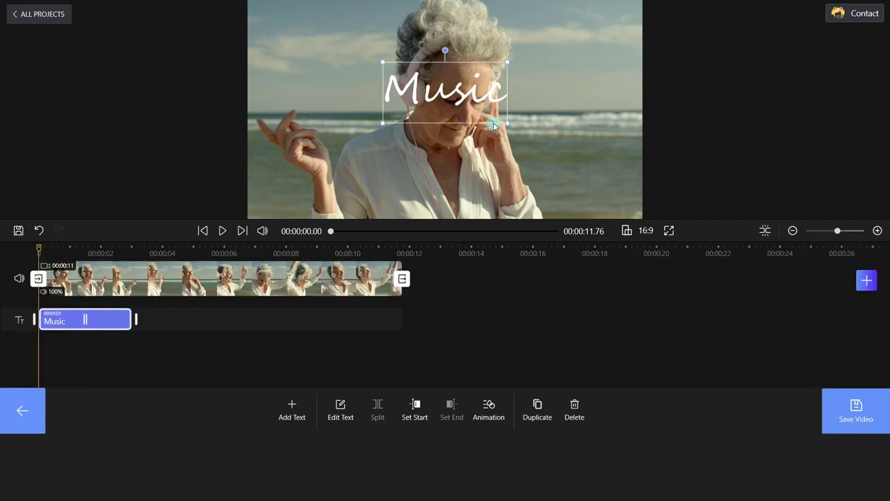
{"action": "left_click_drag", "start_coordinate": [507, 138], "coordinate": [513, 117]}
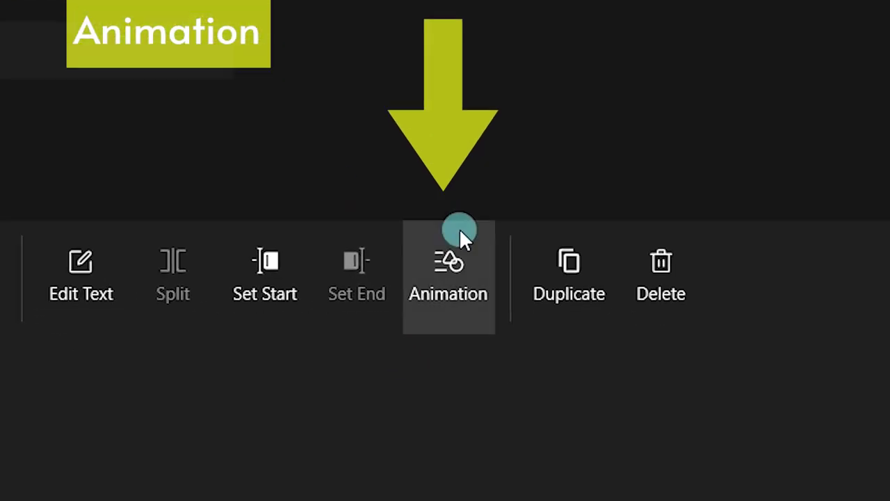
Give the Music text a 3-second Show Fade Character entrance and preview it
{"action": "left_click", "coordinate": [491, 402]}
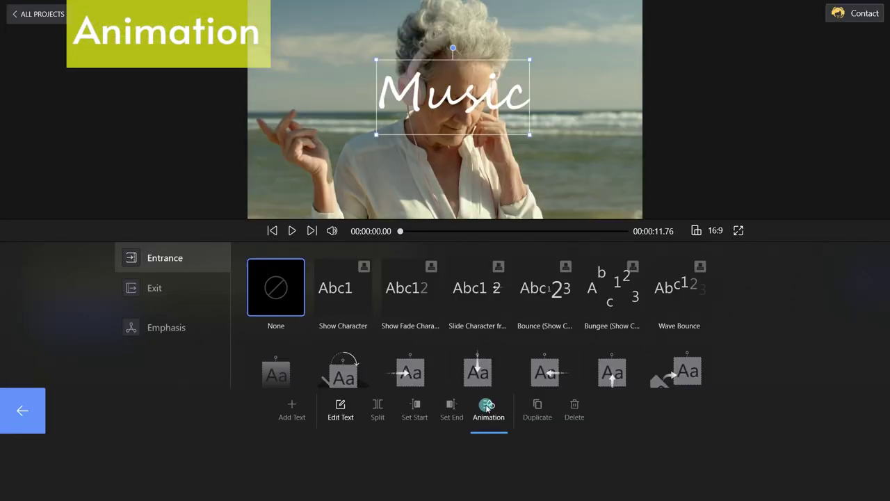
{"action": "left_click", "coordinate": [416, 294]}
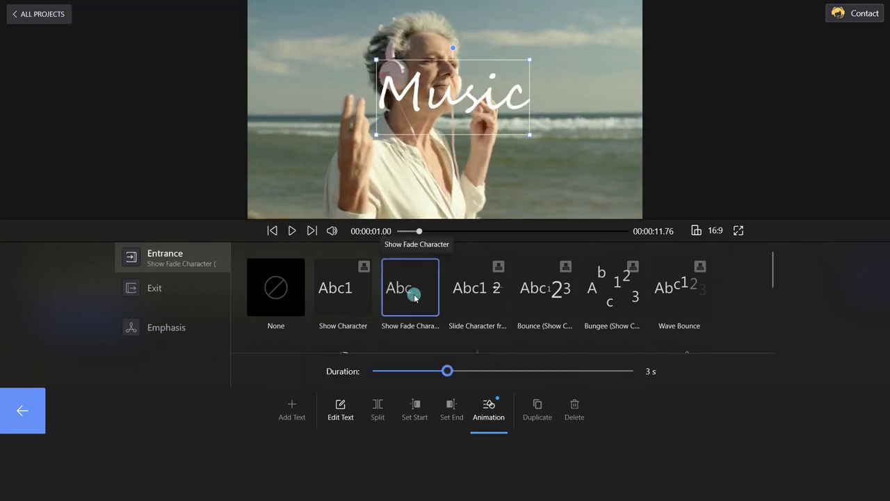
{"action": "left_click", "coordinate": [28, 411]}
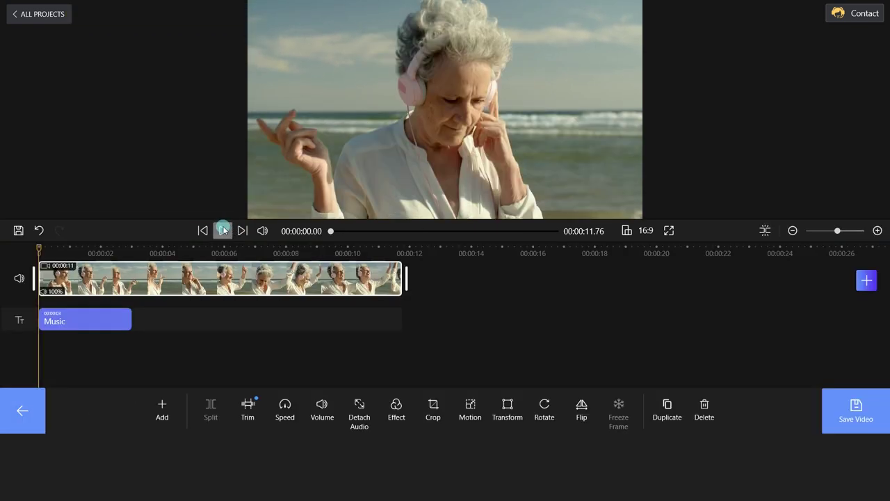
{"action": "left_click", "coordinate": [222, 230]}
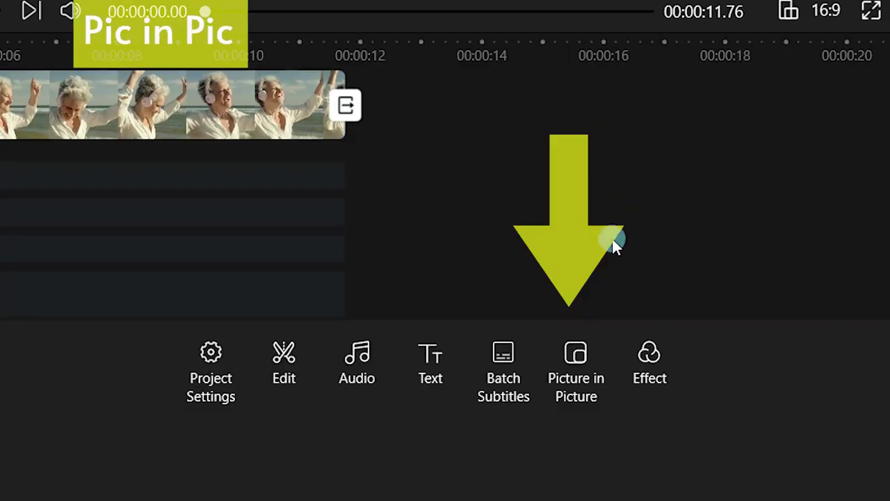
Add the star sticker as a picture-in-picture overlay in the lower-right corner
{"action": "left_click", "coordinate": [570, 344]}
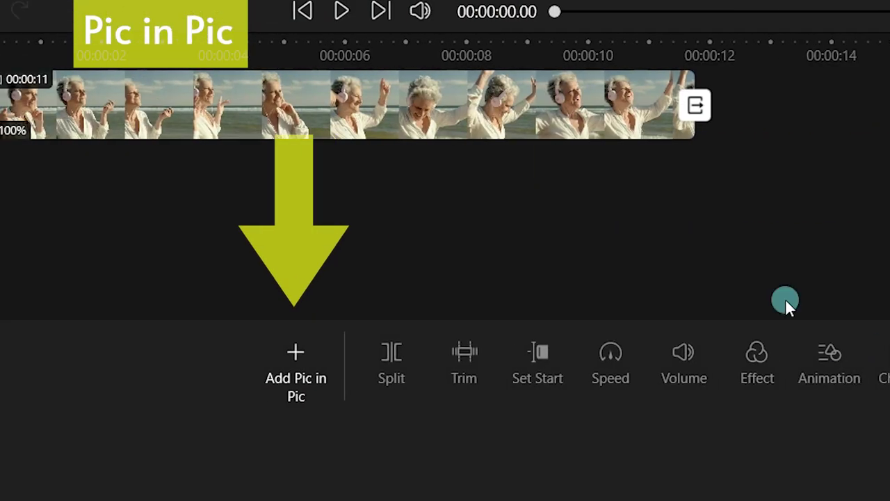
{"action": "left_click", "coordinate": [307, 354]}
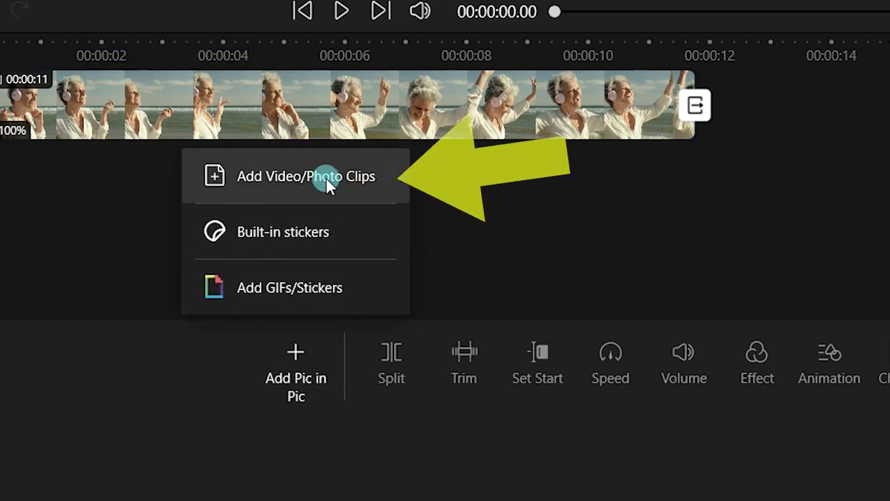
{"action": "left_click", "coordinate": [326, 178]}
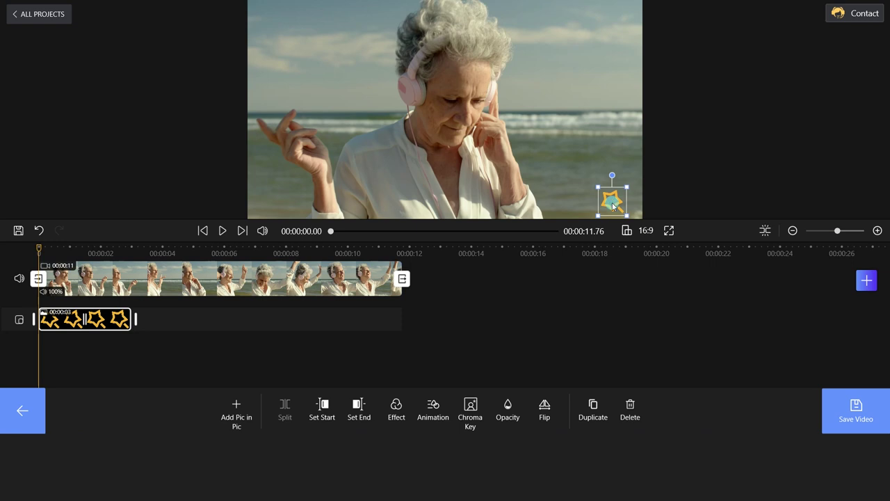
Give the star sticker a Fade In entrance animation
{"action": "left_click", "coordinate": [434, 406]}
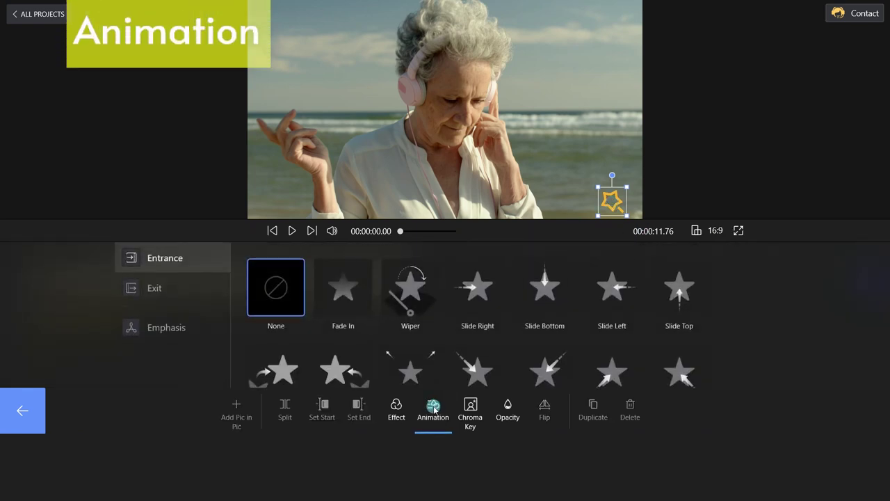
{"action": "left_click", "coordinate": [362, 296]}
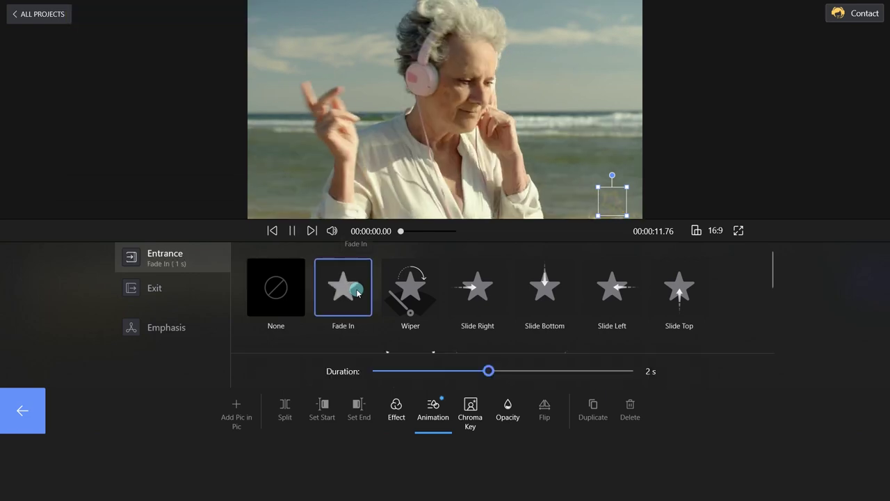
{"action": "left_click", "coordinate": [51, 405]}
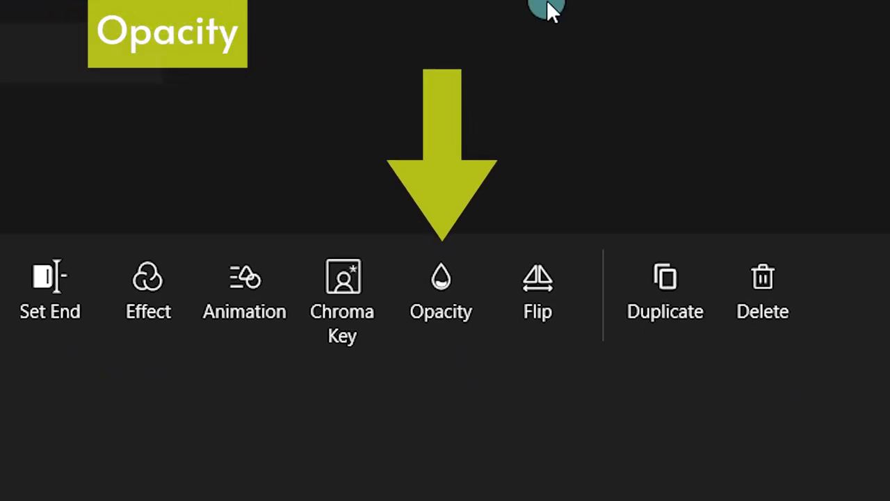
Lower the star sticker's opacity and add the green-screen retro TV clip as an overlay
{"action": "left_click", "coordinate": [442, 285]}
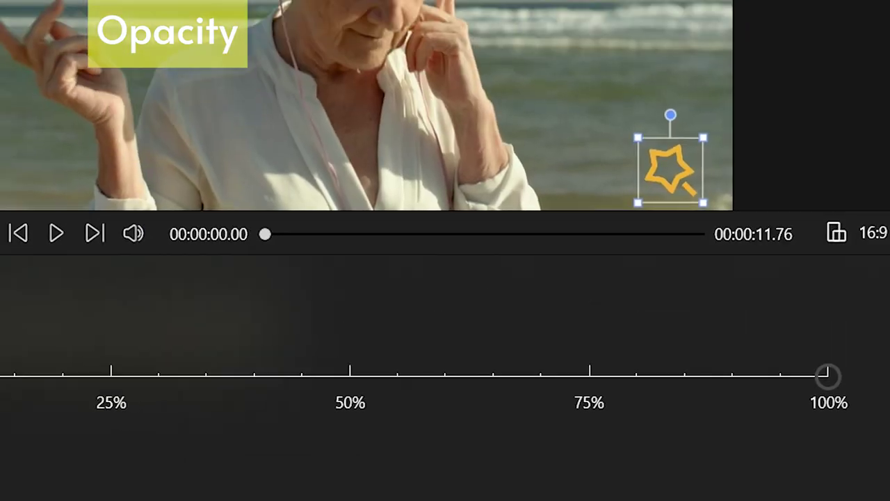
{"action": "left_click_drag", "start_coordinate": [826, 376], "coordinate": [334, 393]}
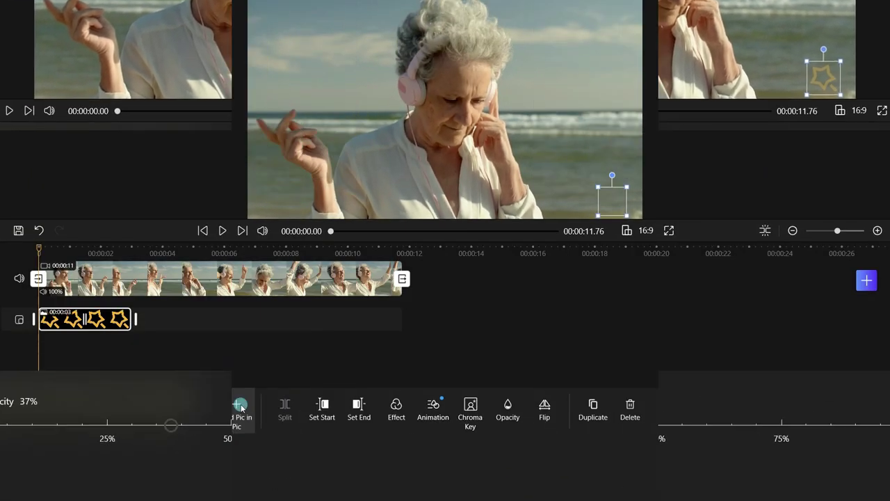
{"action": "left_click", "coordinate": [237, 409]}
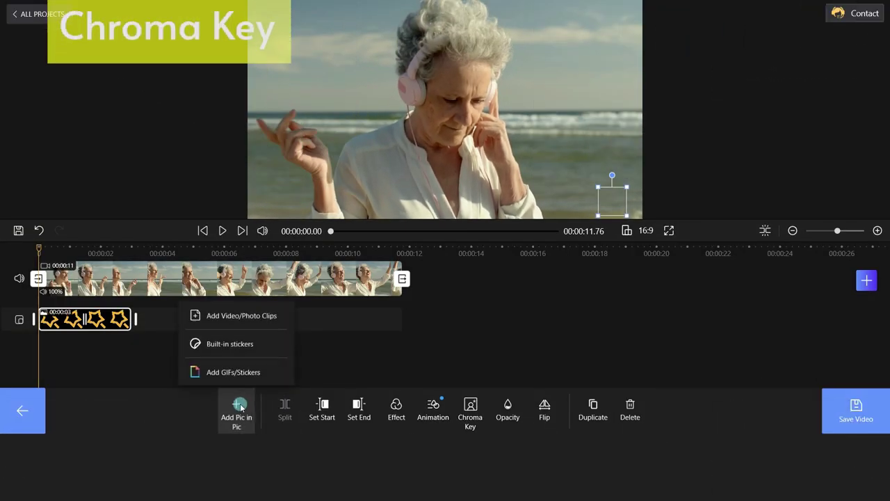
{"action": "left_click", "coordinate": [250, 321]}
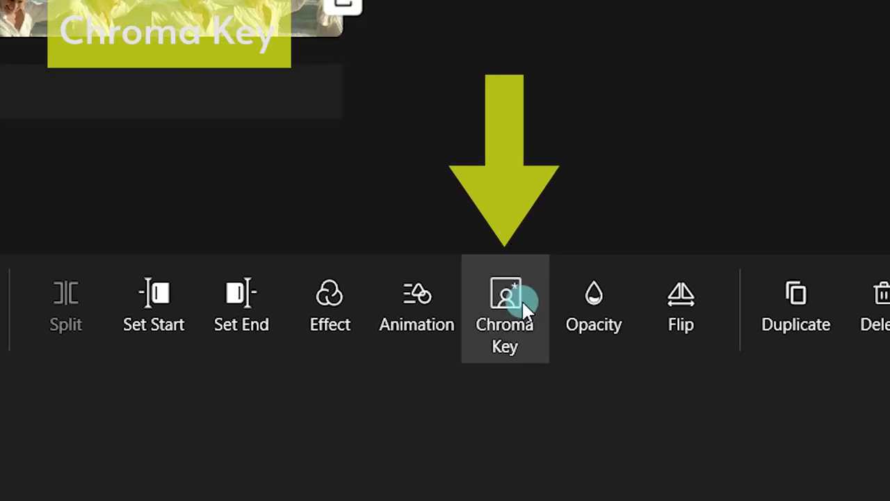
Key out the TV clip's green screen at 57% tolerance and preview the result
{"action": "left_click", "coordinate": [471, 407]}
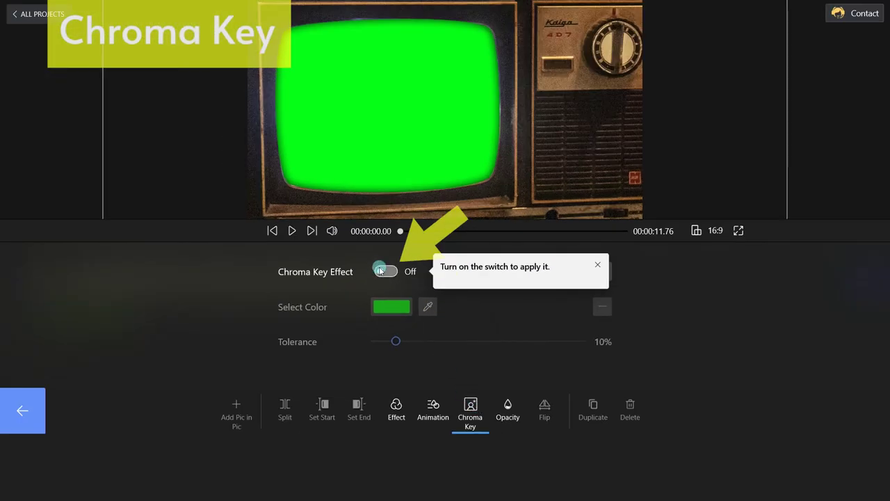
{"action": "left_click", "coordinate": [381, 271]}
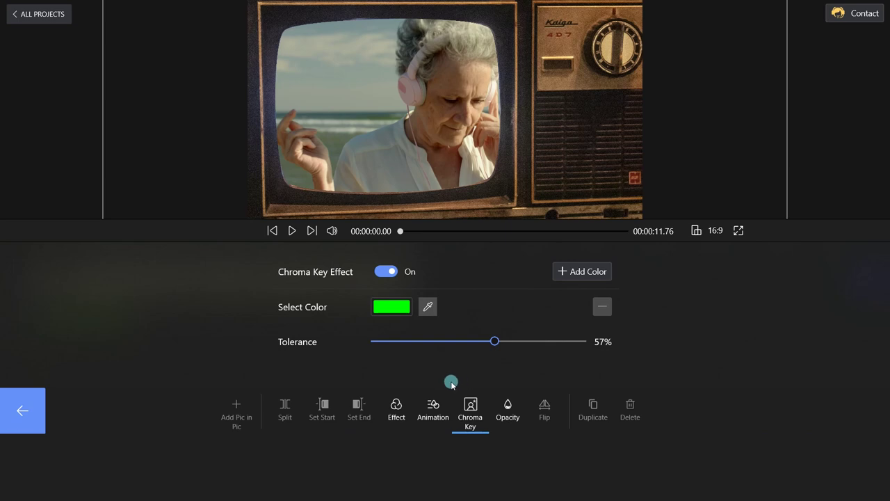
{"action": "left_click", "coordinate": [37, 414]}
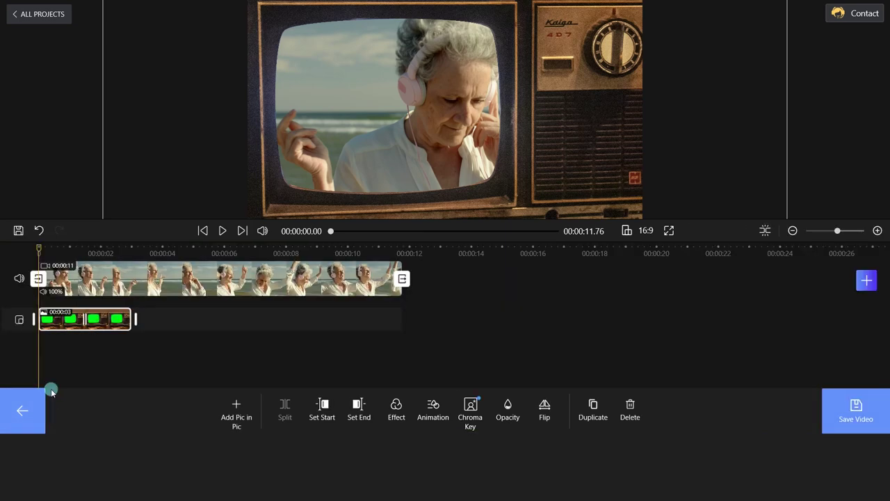
{"action": "left_click", "coordinate": [223, 231]}
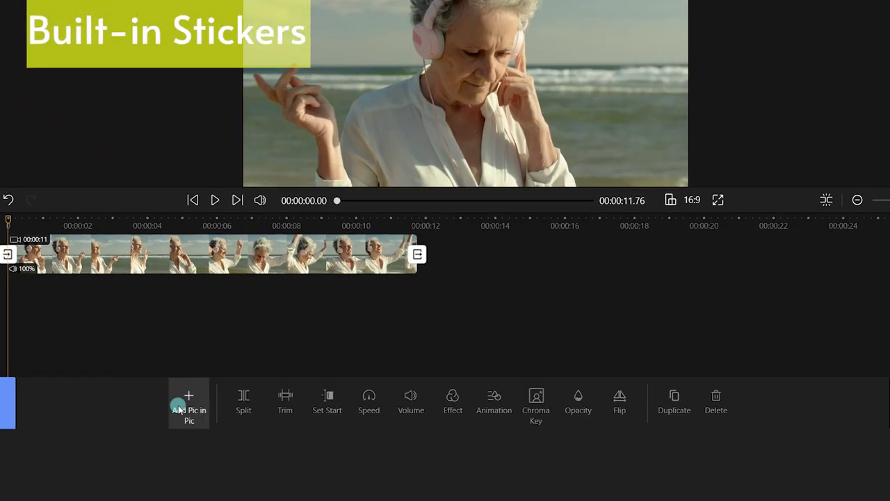
Add the built-in Subscribe sticker to the video
{"action": "left_click", "coordinate": [178, 405]}
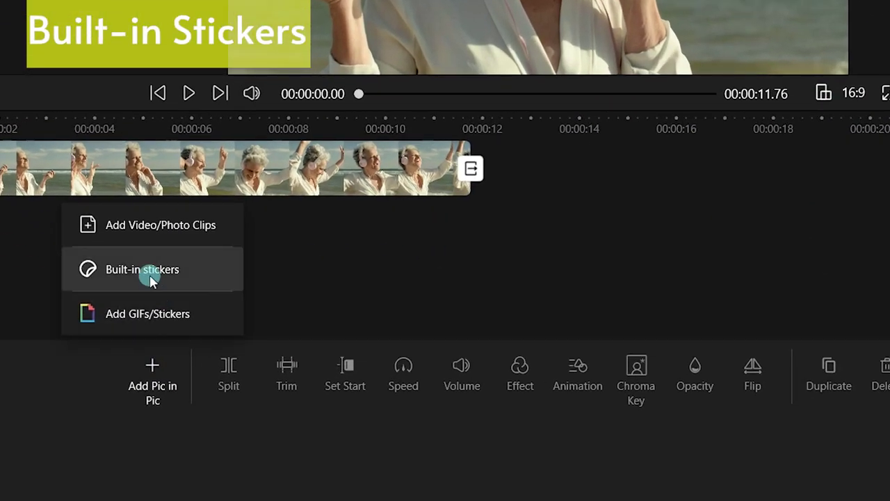
{"action": "left_click", "coordinate": [186, 327]}
{"action": "left_click", "coordinate": [164, 233]}
{"action": "left_click", "coordinate": [133, 230]}
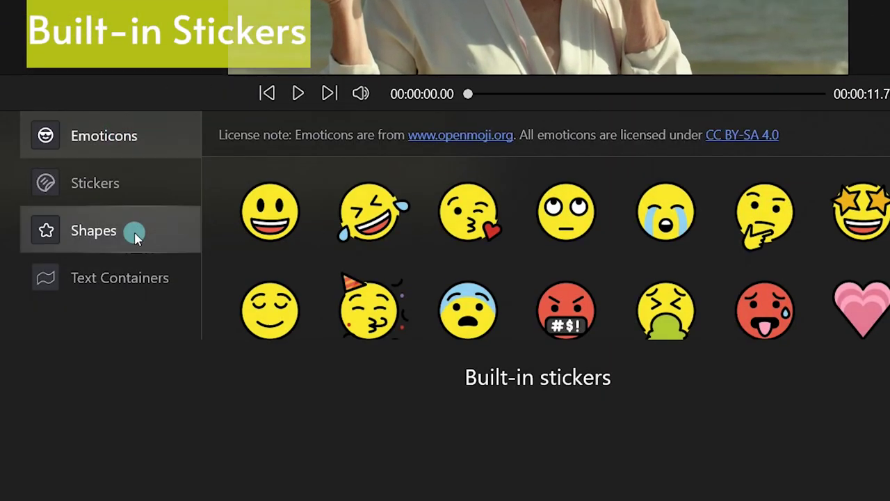
{"action": "left_click", "coordinate": [130, 197]}
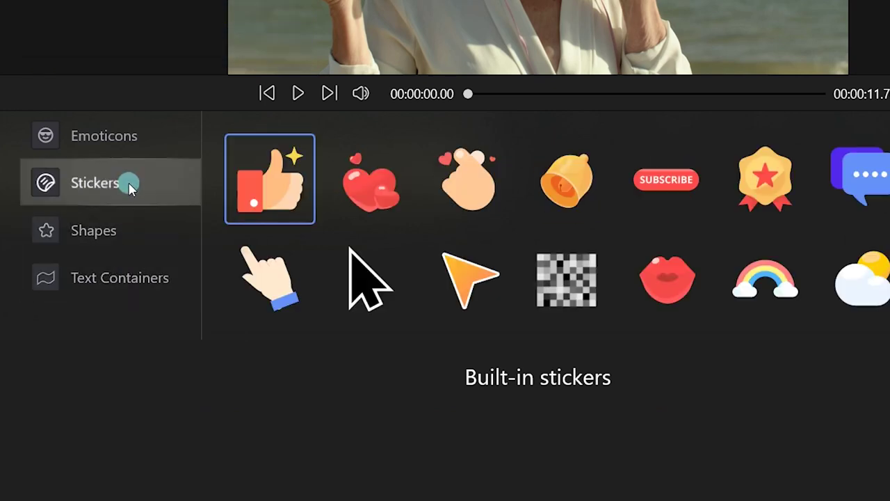
{"action": "left_click", "coordinate": [657, 168]}
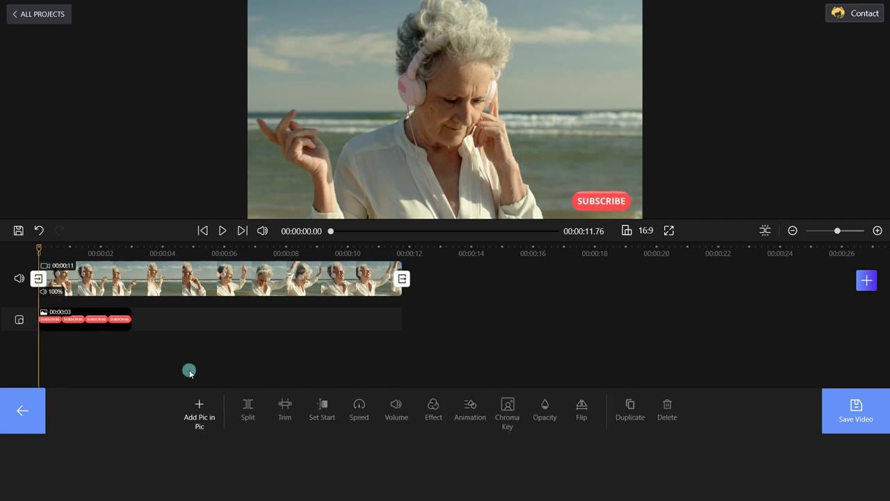
Search GIPHY stickers for 'music', add Jamming In The Zone, and preview the stickers
{"action": "left_click", "coordinate": [199, 404]}
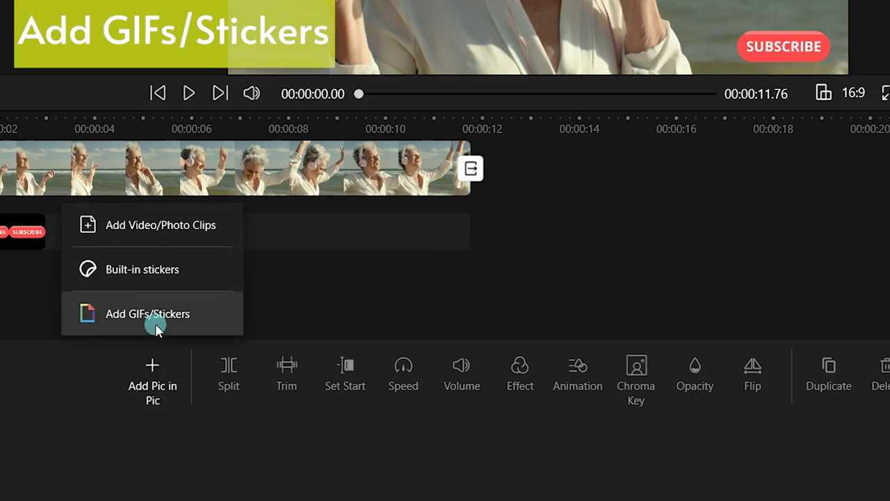
{"action": "left_click", "coordinate": [156, 329]}
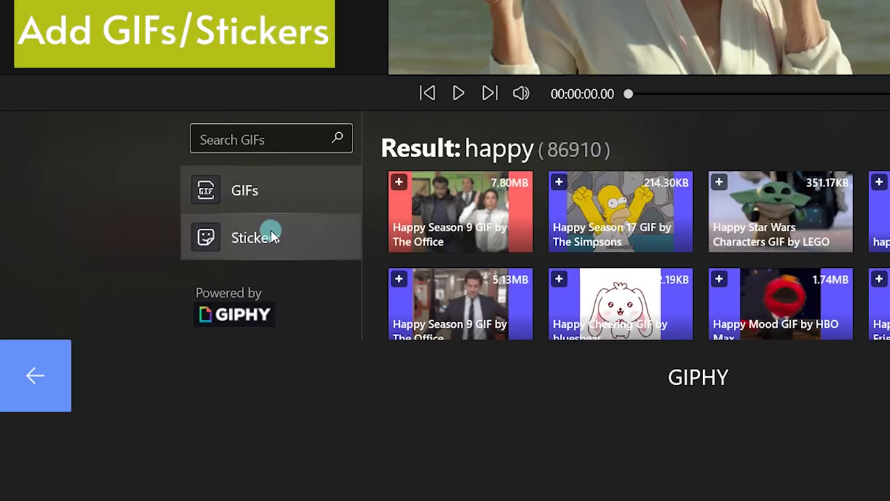
{"action": "left_click", "coordinate": [270, 230]}
{"action": "left_click", "coordinate": [258, 131]}
{"action": "type", "text": "music"}
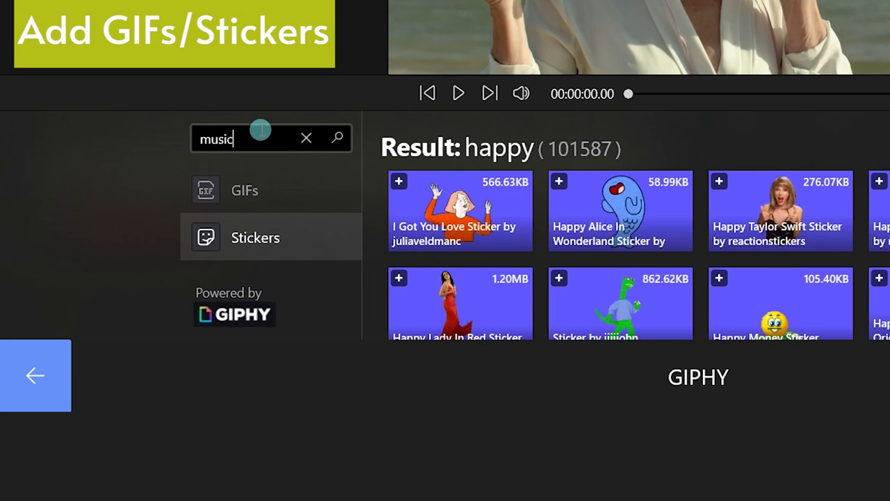
{"action": "left_click", "coordinate": [337, 136]}
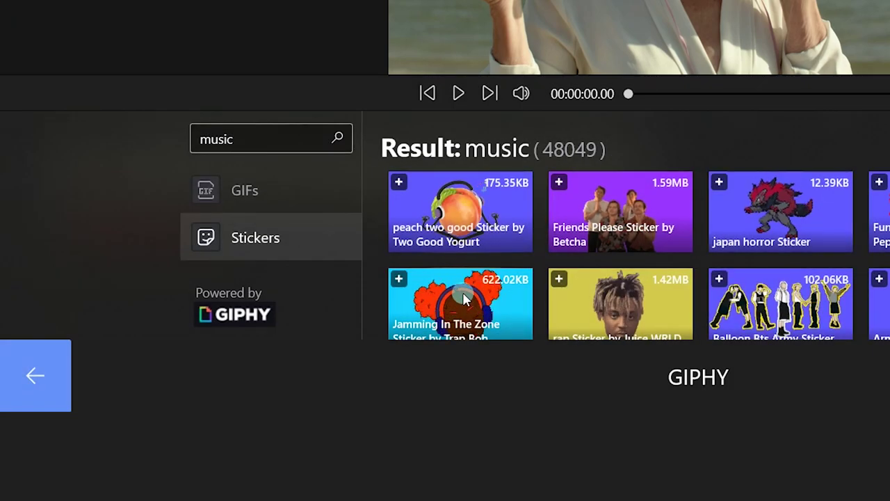
{"action": "left_click", "coordinate": [465, 297]}
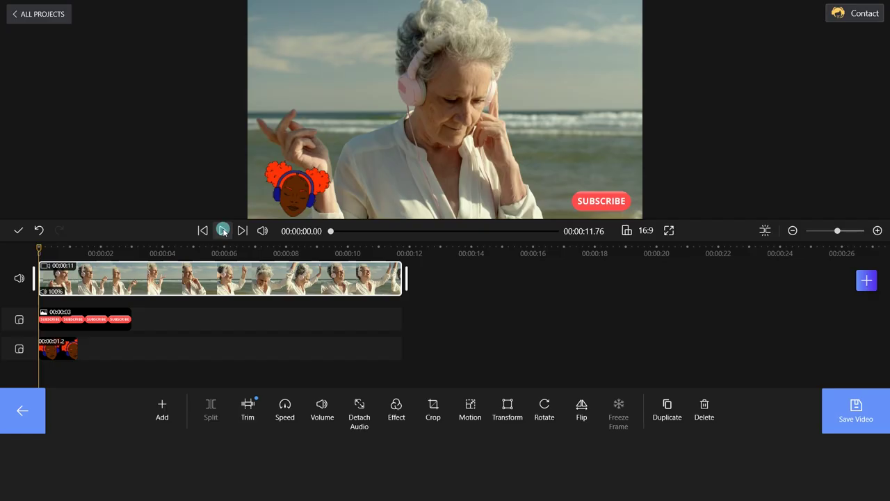
{"action": "left_click", "coordinate": [223, 231]}
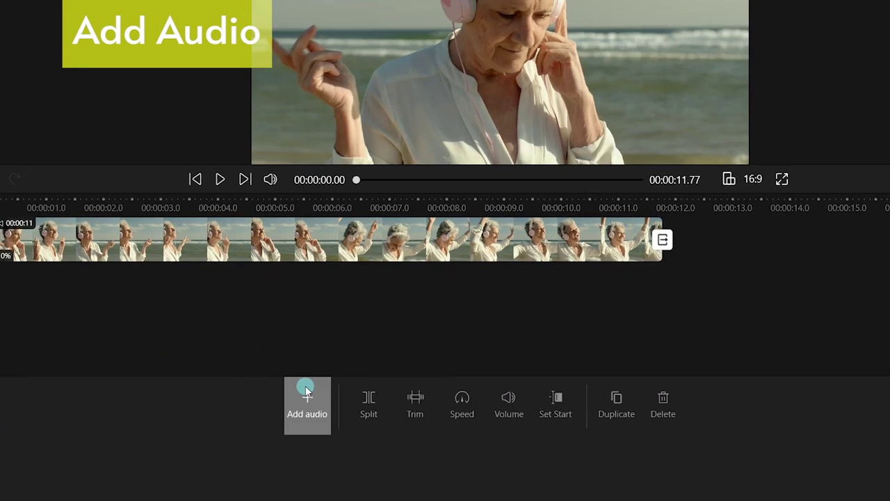
Add the built-in Travel Lovers track as background music
{"action": "left_click", "coordinate": [291, 399]}
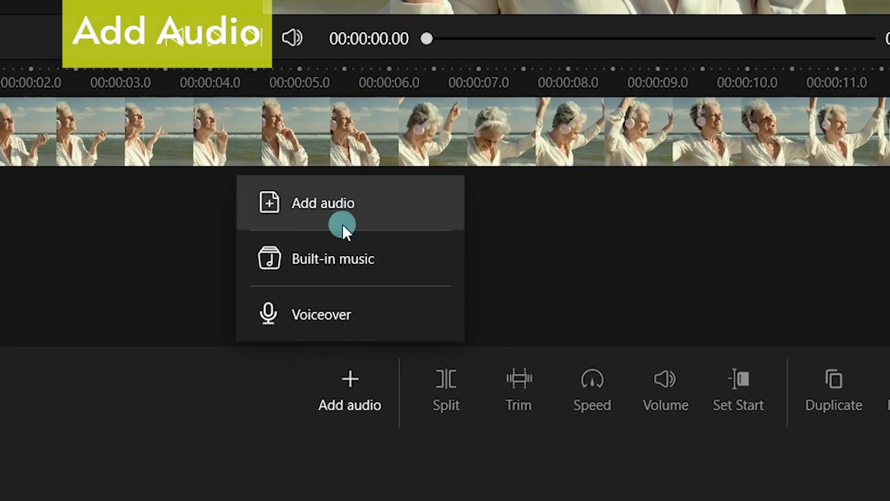
{"action": "left_click", "coordinate": [333, 259]}
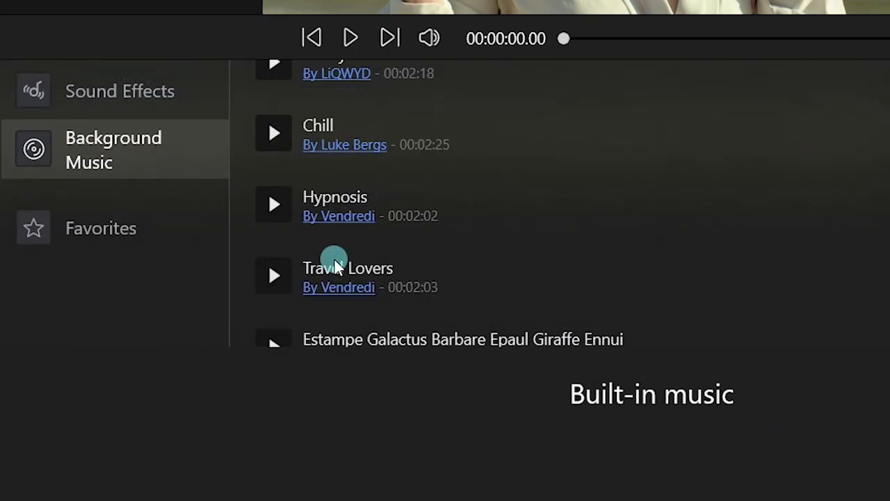
{"action": "left_click", "coordinate": [147, 88]}
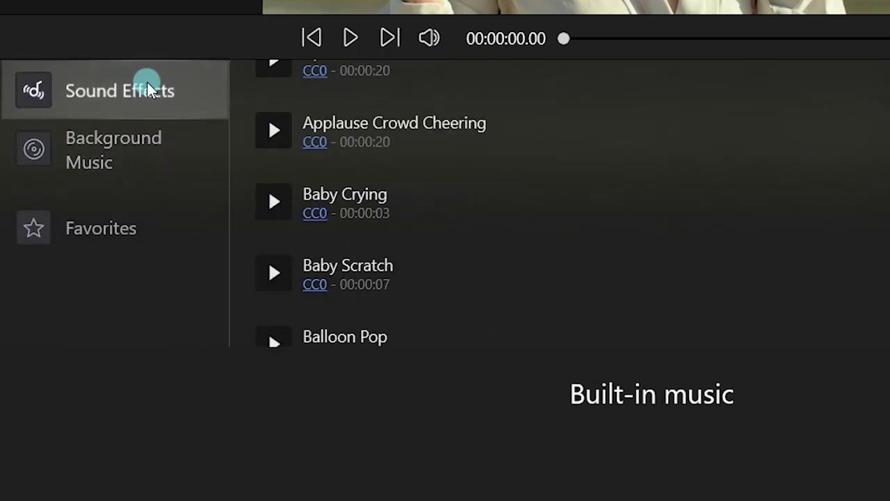
{"action": "left_click", "coordinate": [137, 146]}
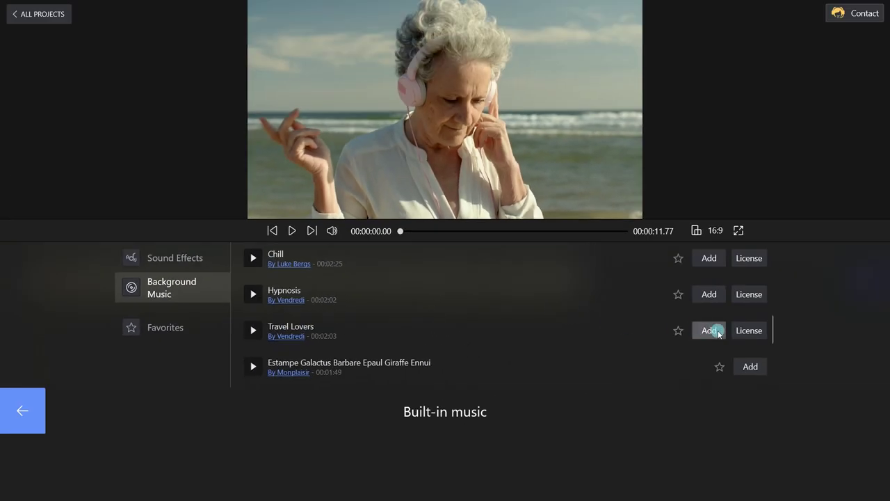
{"action": "left_click", "coordinate": [709, 330]}
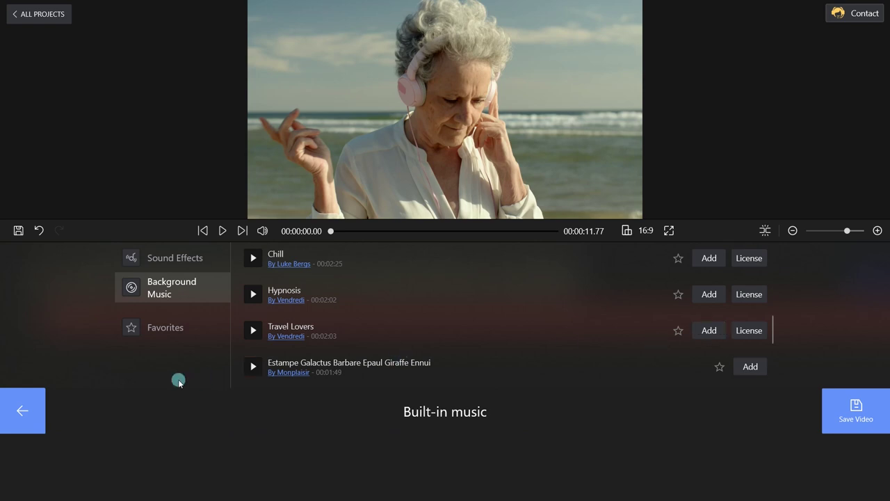
{"action": "left_click", "coordinate": [23, 410]}
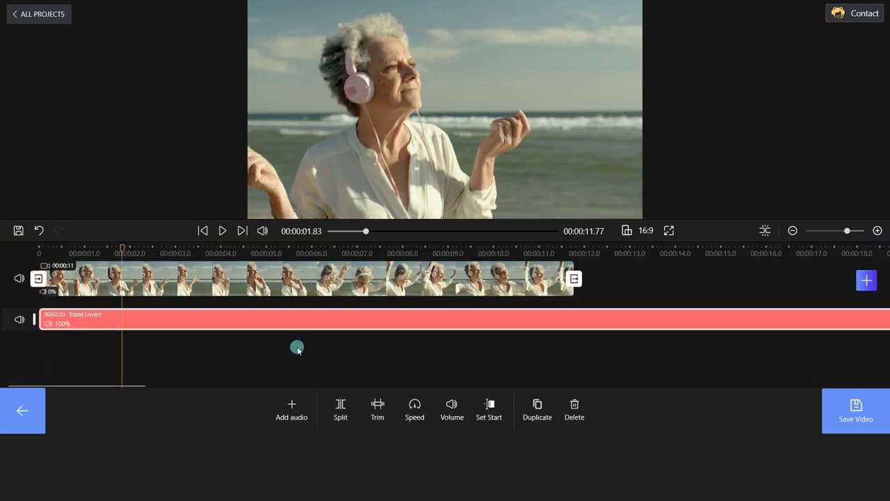
Check that Travel Lovers is the only track in the Favorites list
{"action": "left_click", "coordinate": [284, 341]}
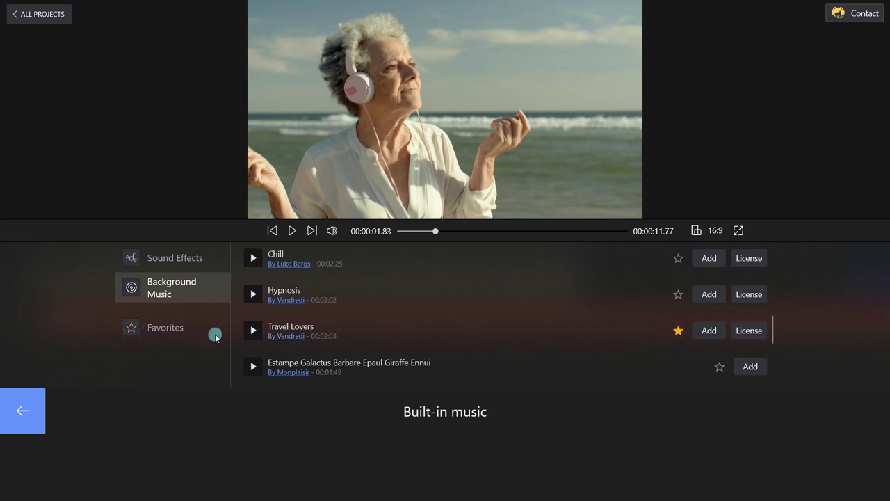
{"action": "left_click", "coordinate": [182, 341]}
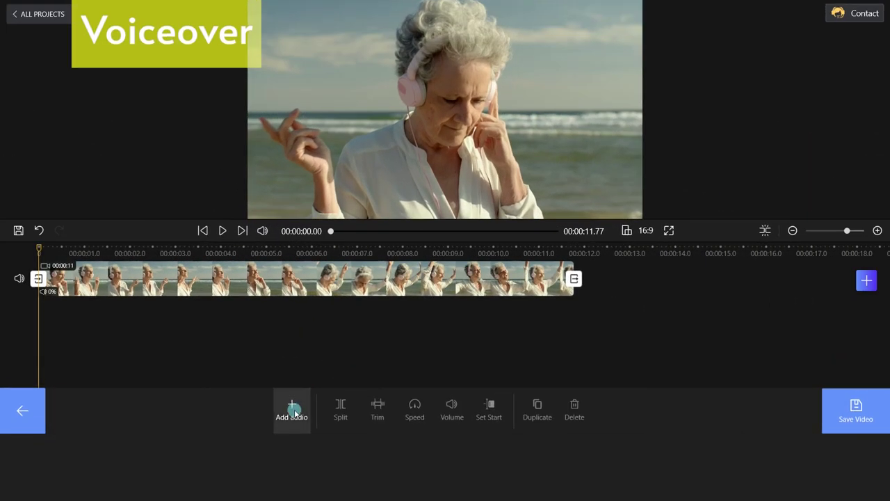
{"action": "left_click", "coordinate": [292, 411]}
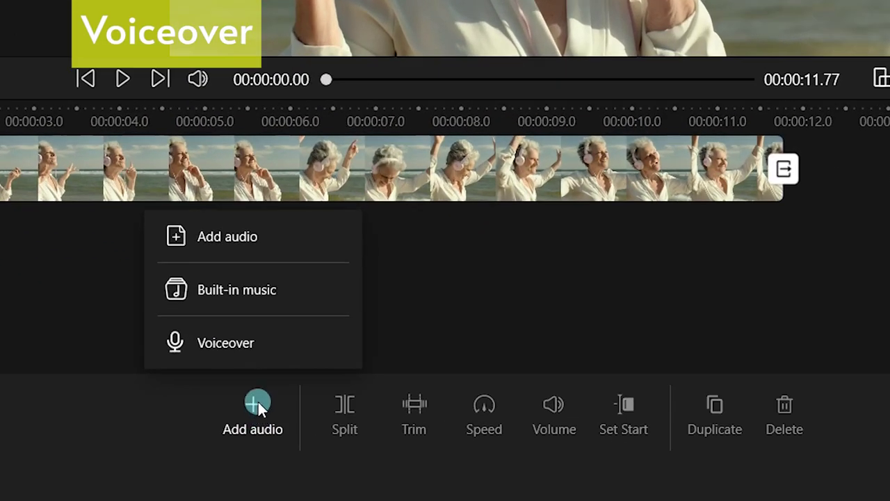
Record a roughly 5-second voiceover, then scrub the preview to 00:00:02.84
{"action": "left_click", "coordinate": [283, 364]}
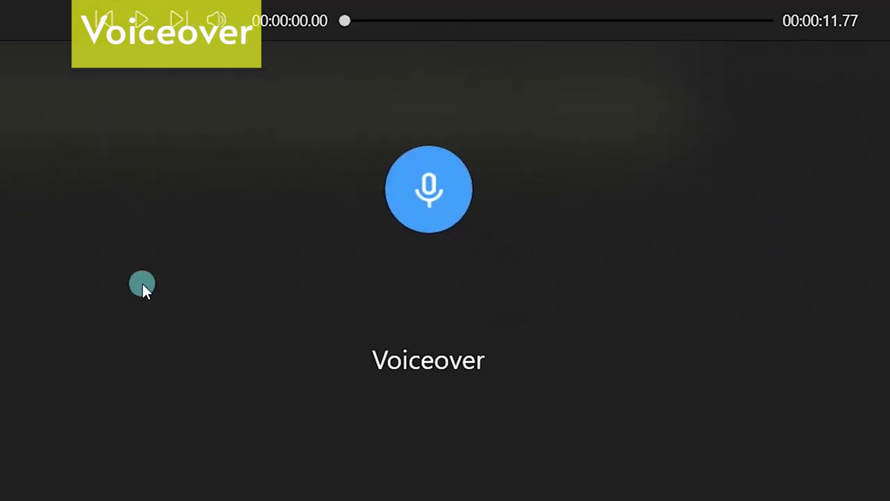
{"action": "left_click", "coordinate": [452, 187]}
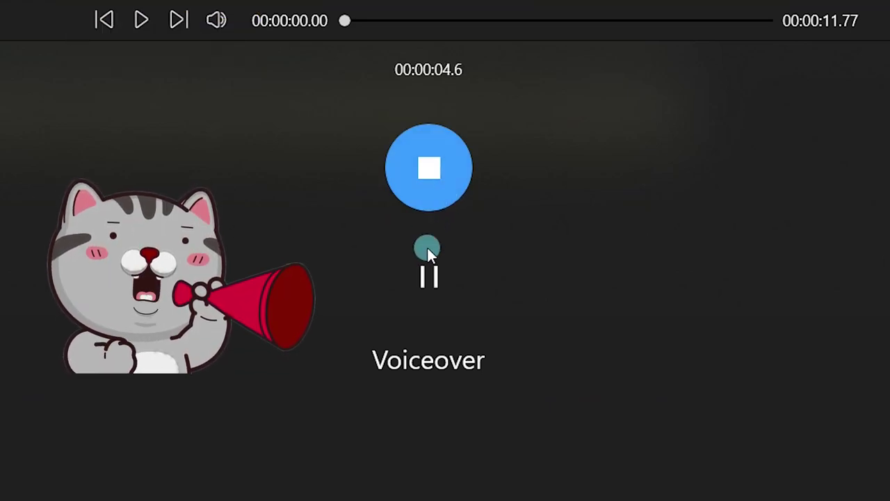
{"action": "left_click", "coordinate": [430, 276]}
{"action": "left_click", "coordinate": [436, 196]}
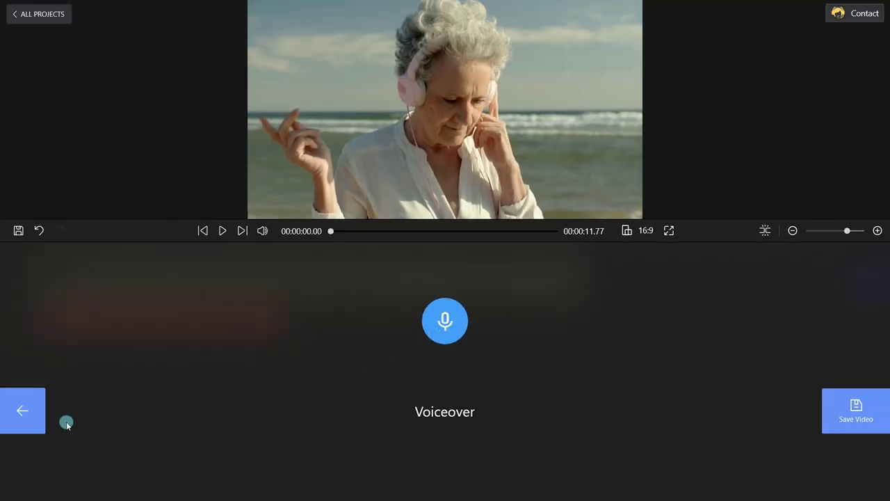
{"action": "left_click", "coordinate": [23, 413]}
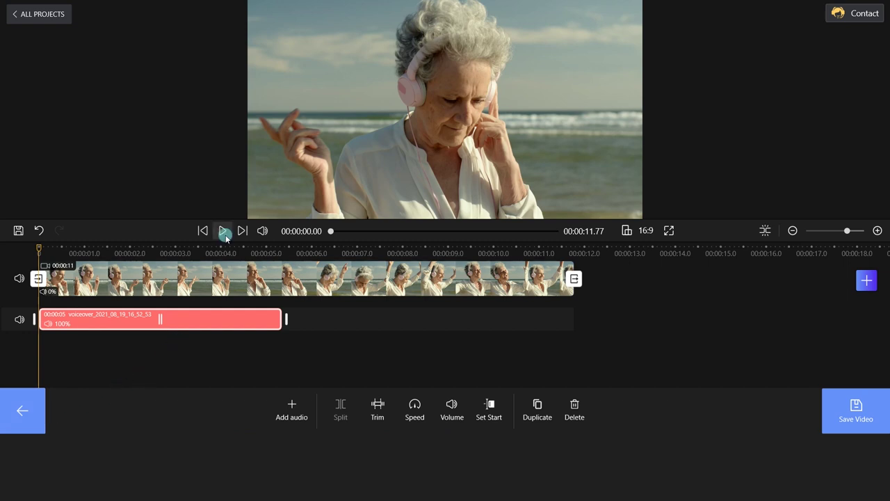
{"action": "left_click_drag", "start_coordinate": [113, 251], "coordinate": [168, 250]}
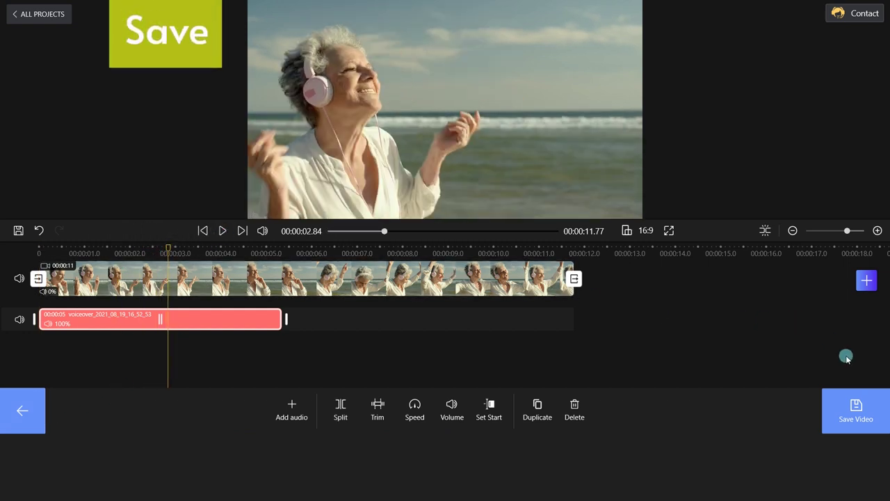
Export the video at 1080P (1920x1080) without a watermark
{"action": "left_click", "coordinate": [855, 410]}
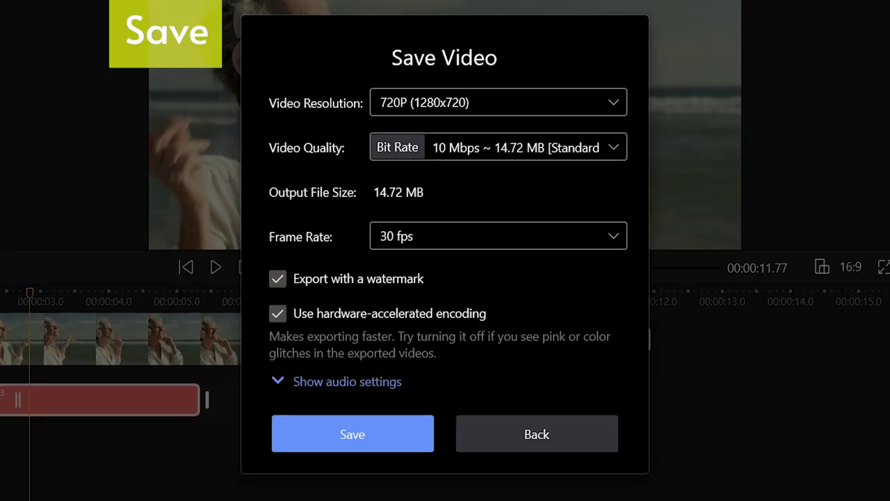
{"action": "left_click", "coordinate": [490, 119]}
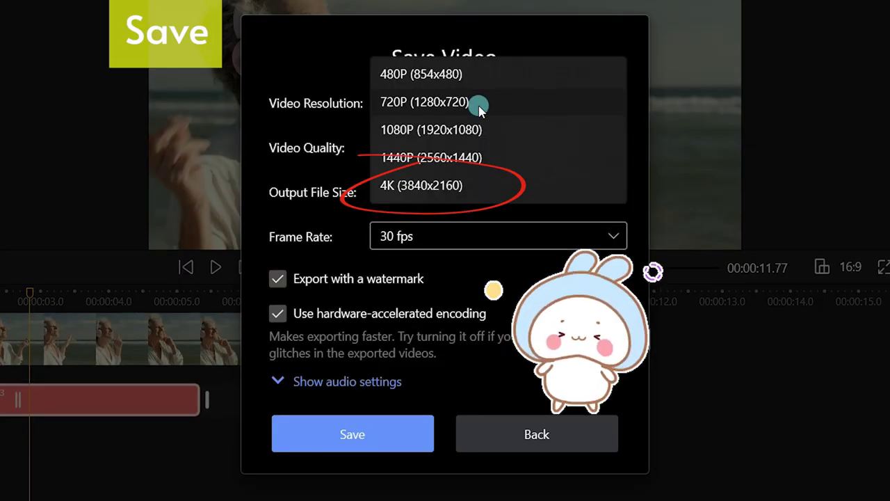
{"action": "left_click", "coordinate": [447, 132]}
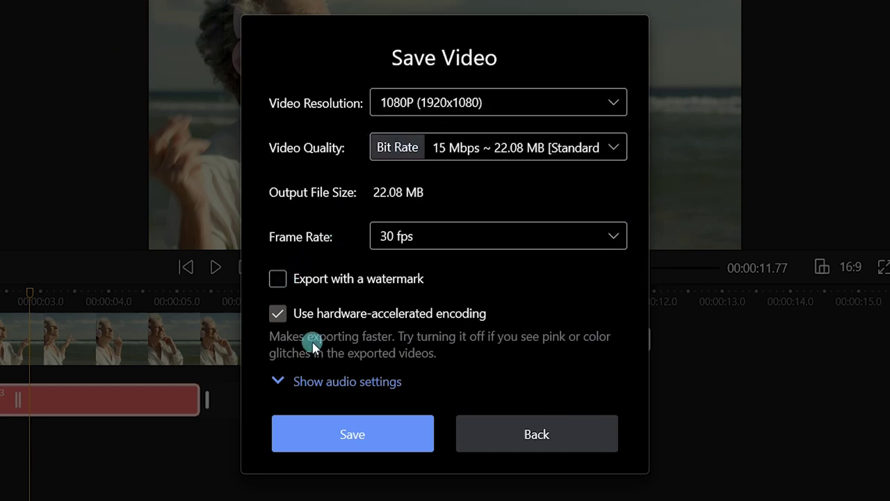
{"action": "left_click", "coordinate": [348, 436]}
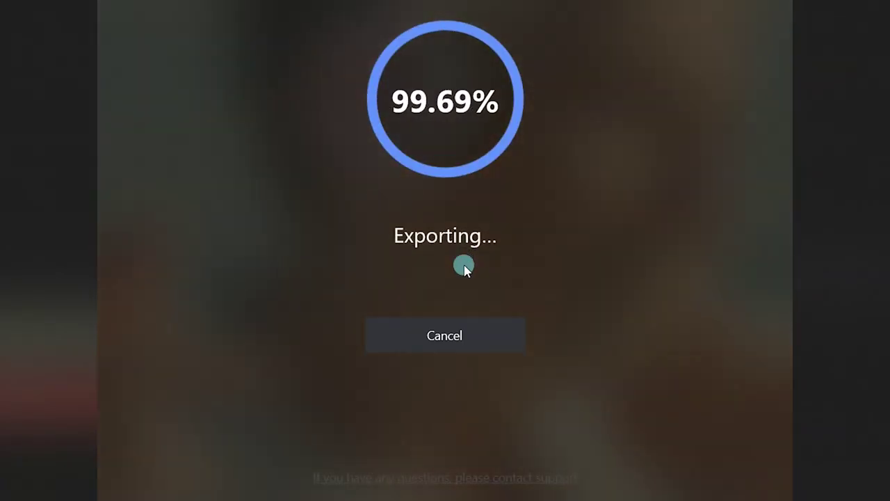